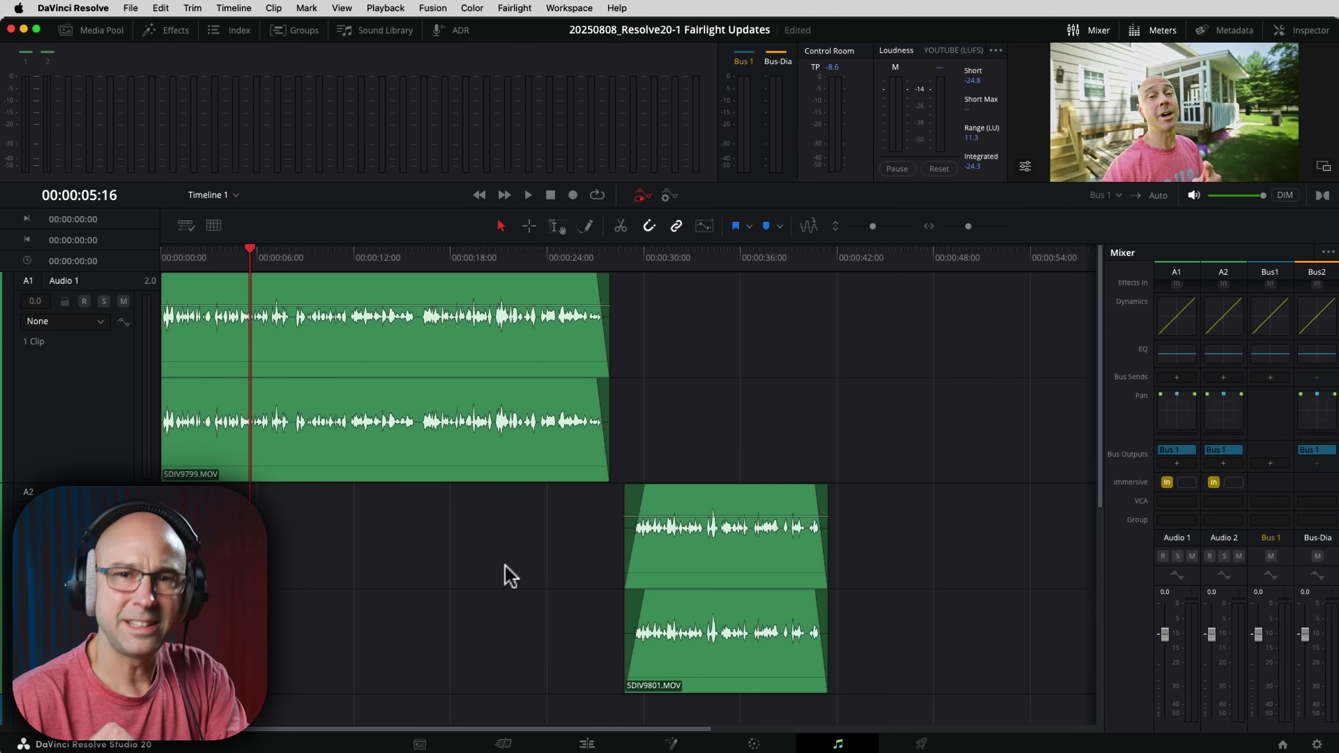
- Play a short stretch of the timeline and scrub through the Audio 1 clip from 00:00:08:11 to about 00:00:09:07
mouse_move(785, 680)
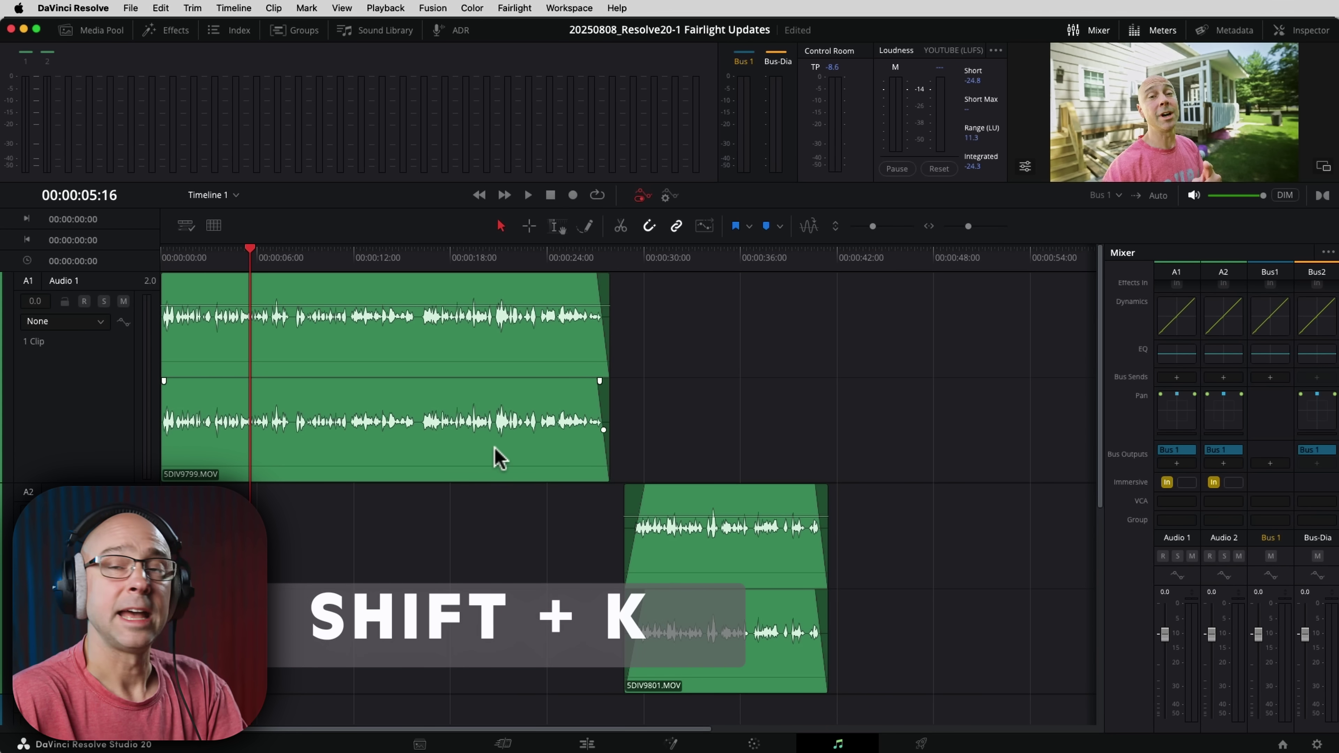
key("space")
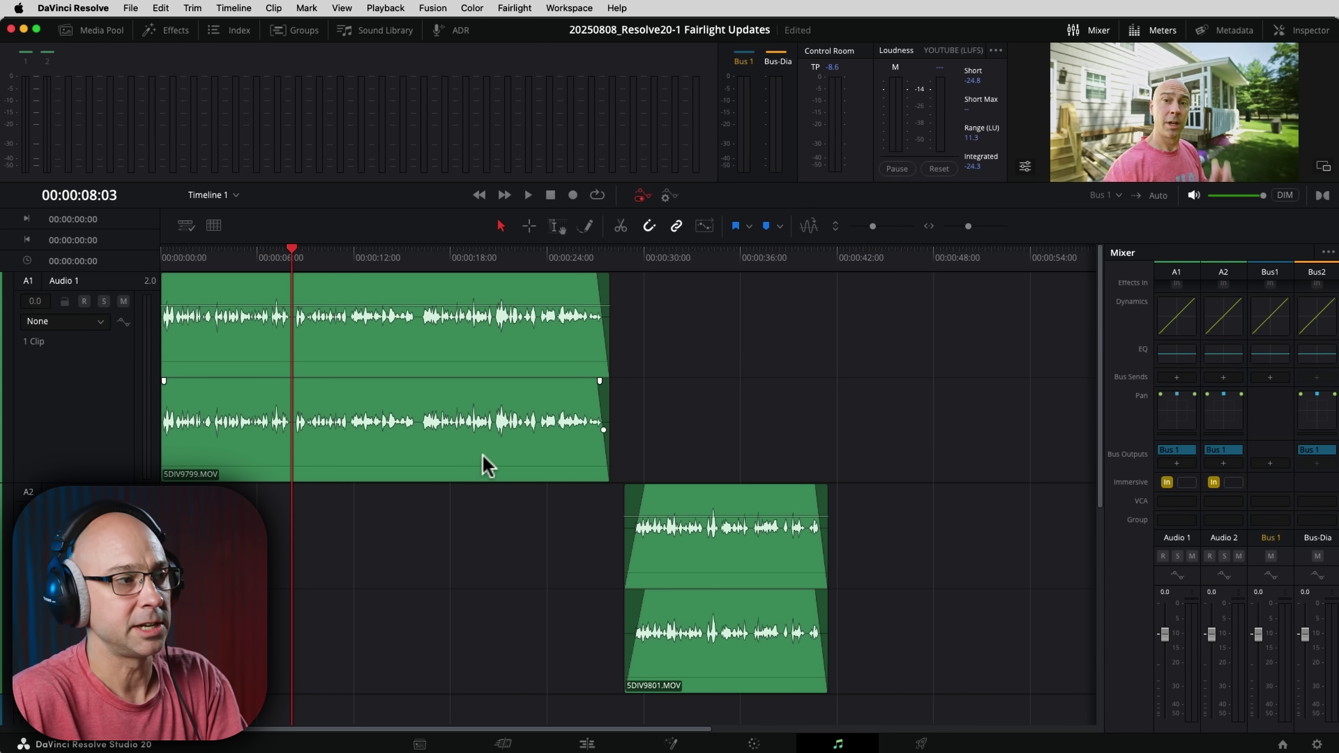
key("space")
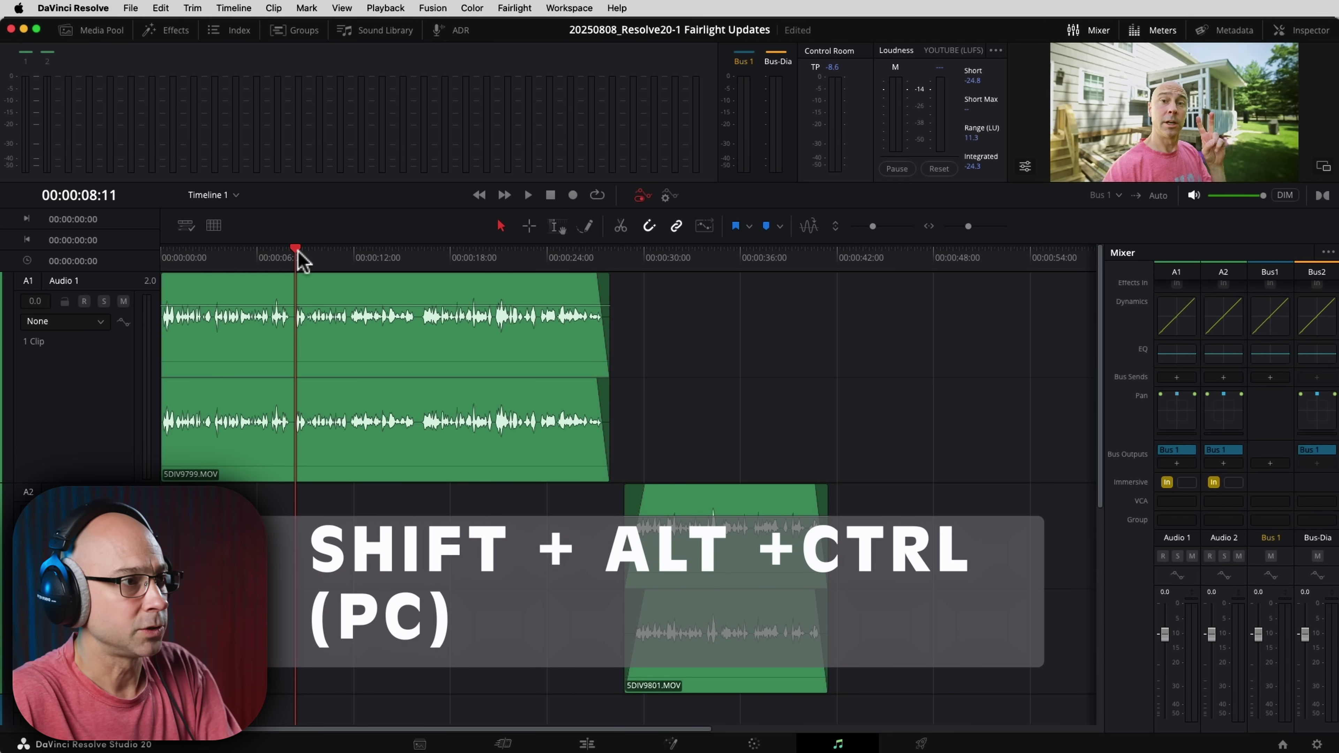
left_click(296, 249)
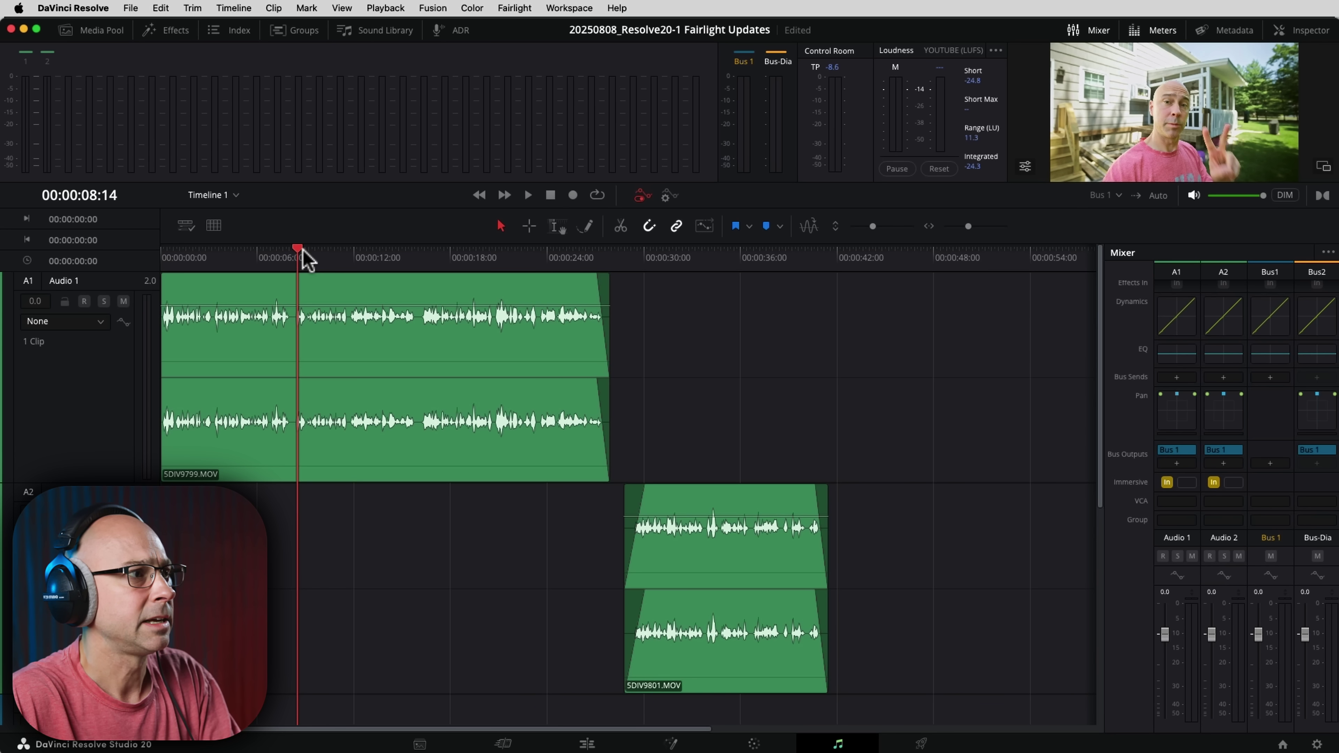
left_click(301, 250)
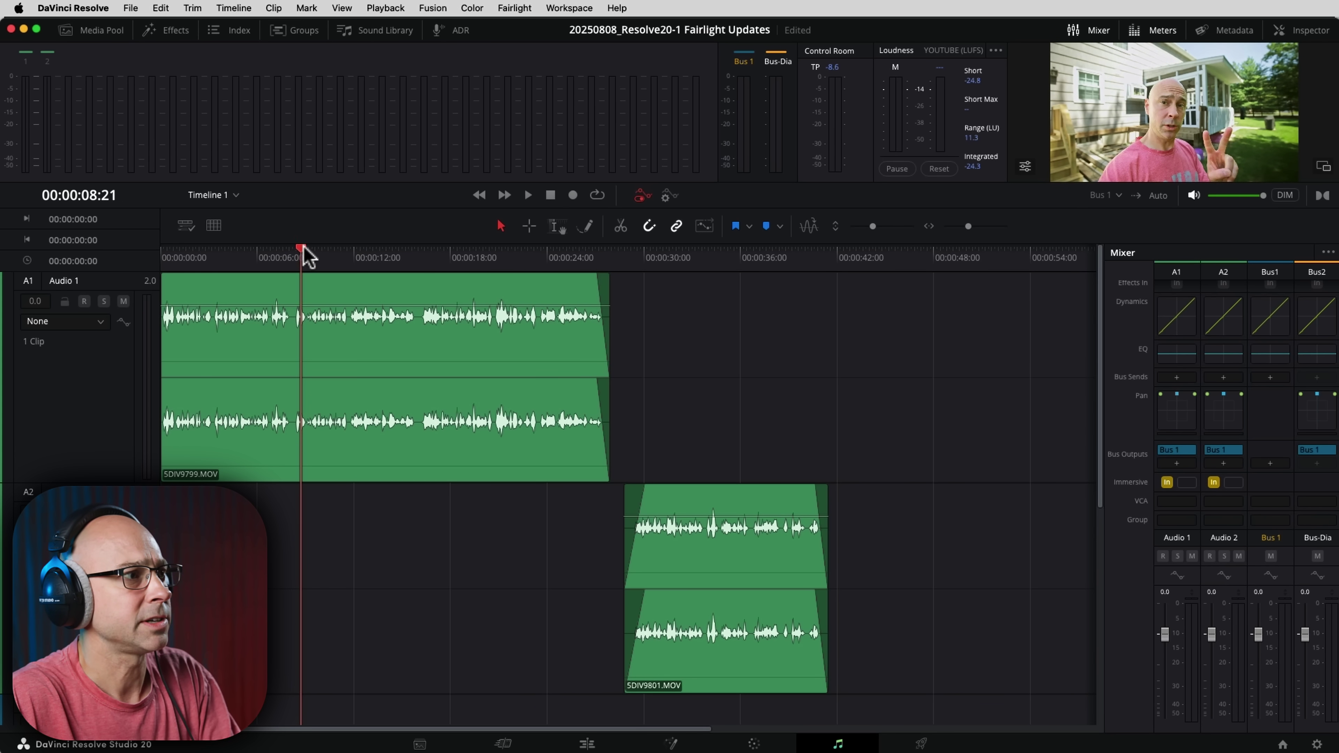
key("space")
left_click(336, 258)
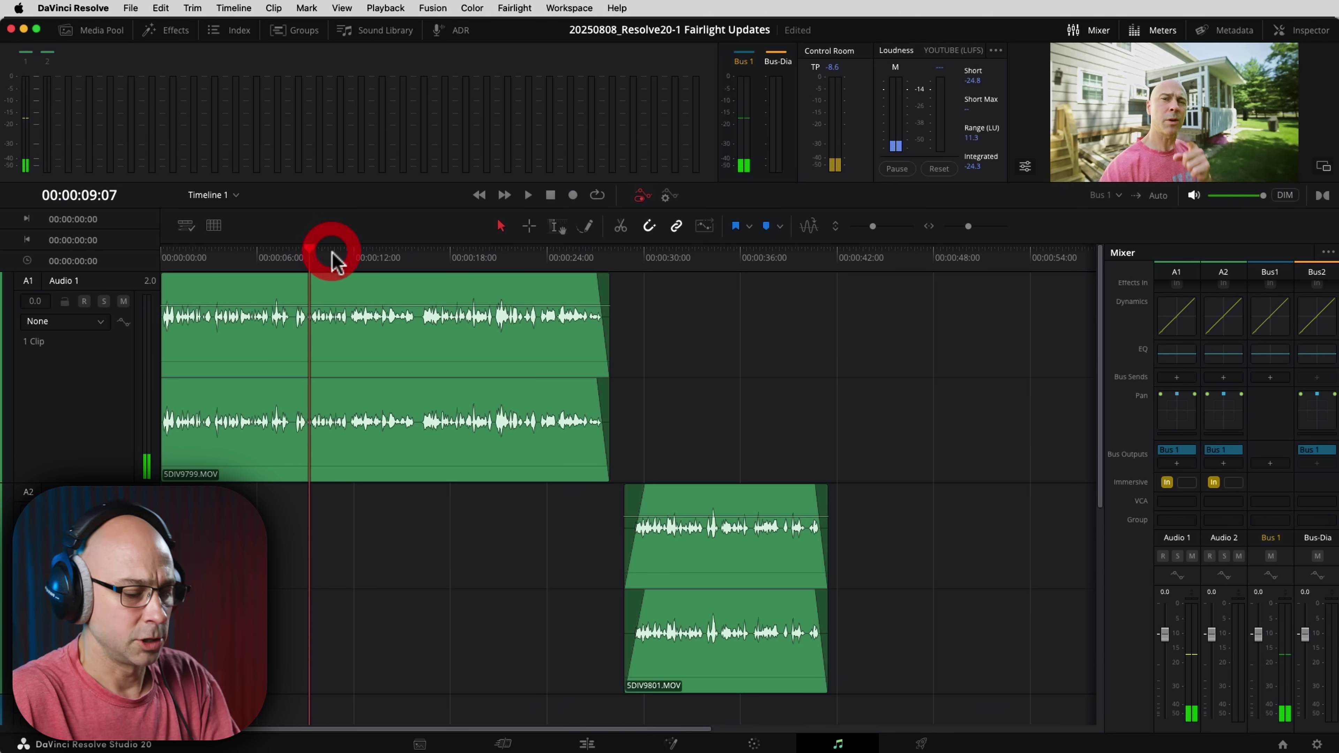
- Place the playhead at 00:00:09:08 on the magnified timeline and nudge it forward three frames to audition the audio
key("super+equal")
key("super+equal")
key("super+equal")
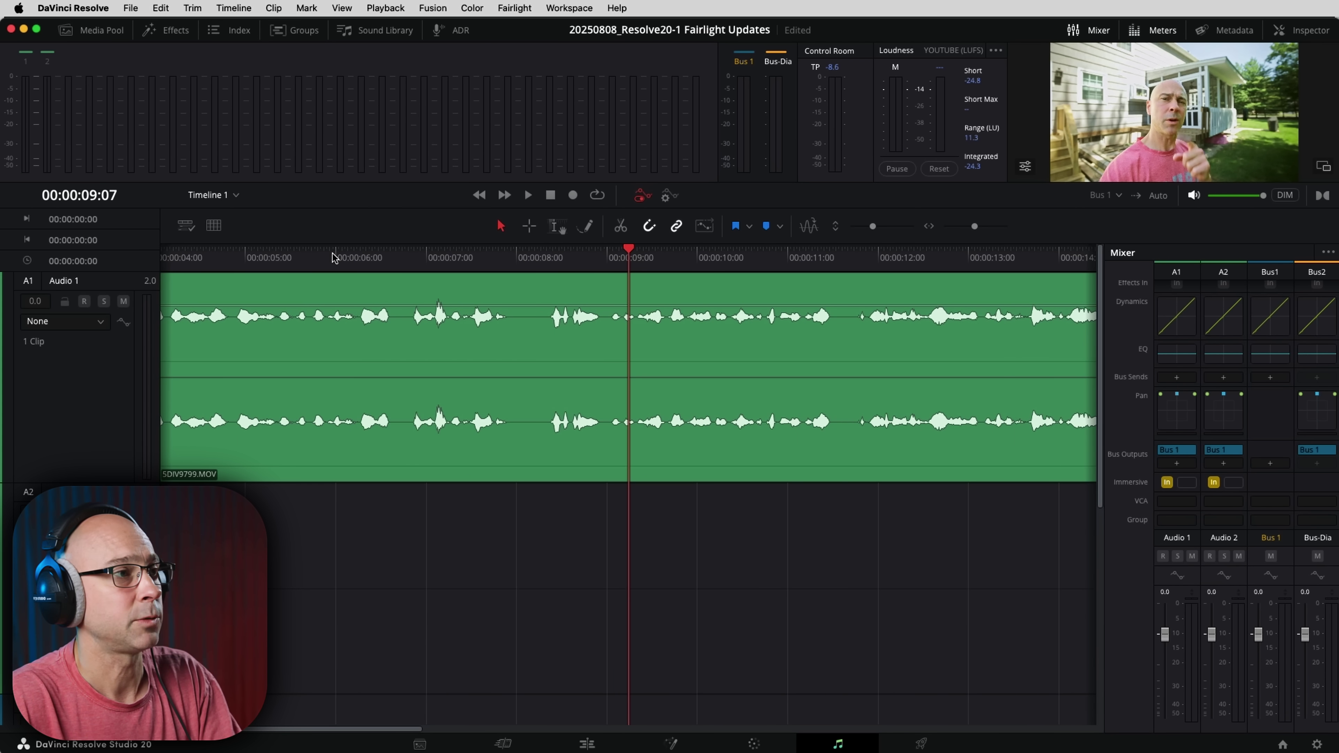
left_click(633, 258)
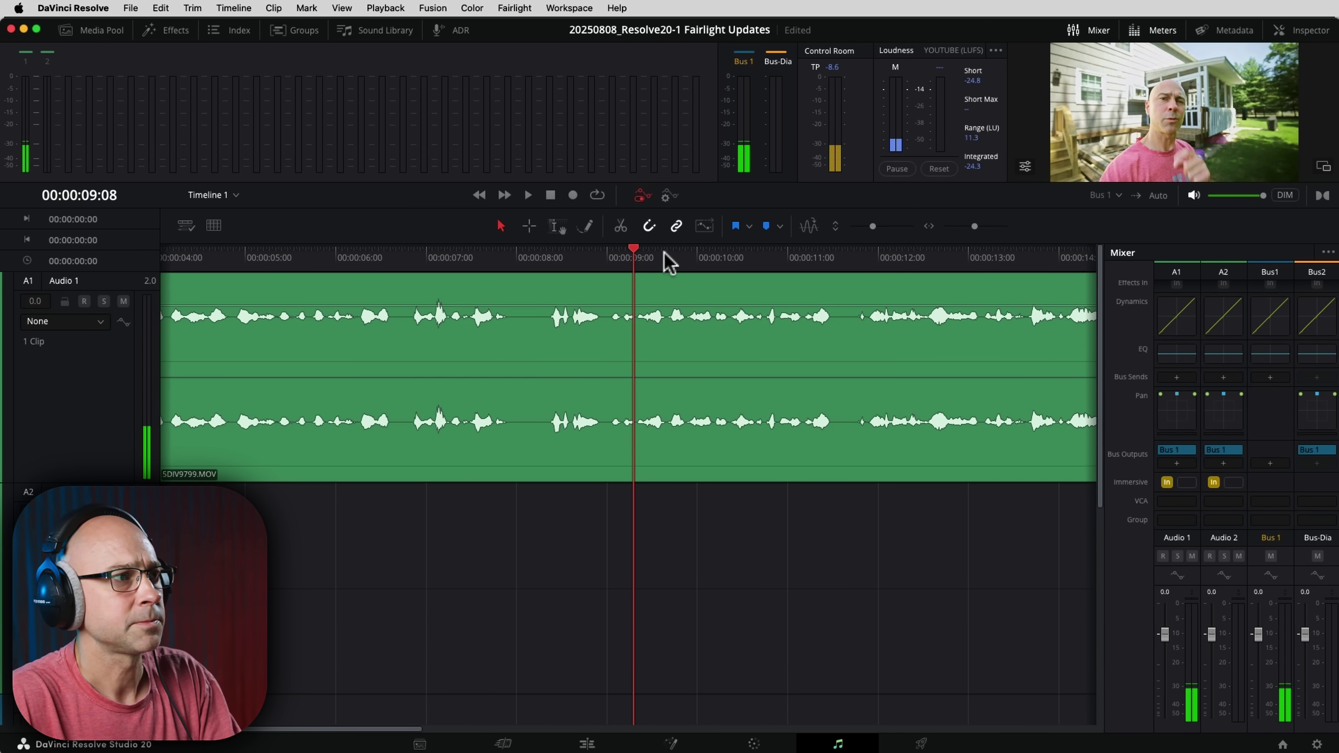
key("Right")
key("Right")
key("Right")
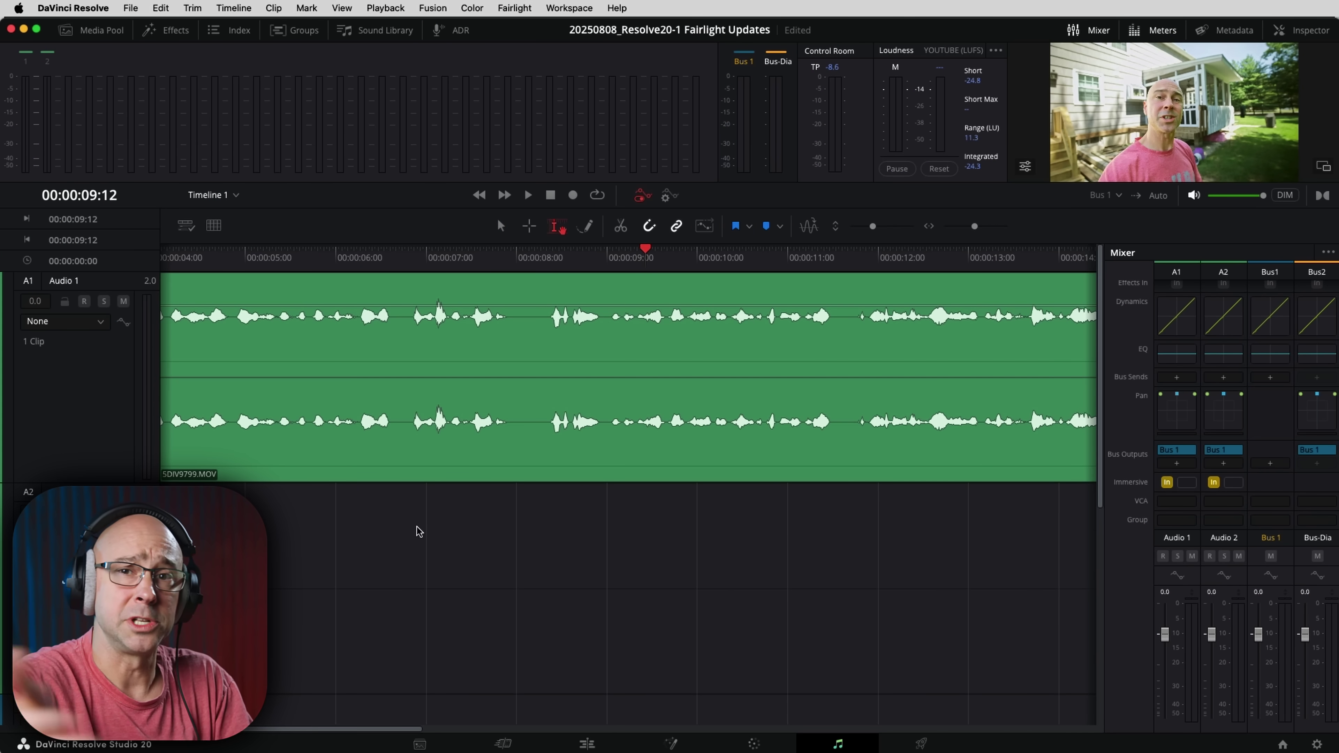
- Select a range of the Audio 1 clip from about 7.8 to 9.6 seconds and try lowering its volume
key("r")
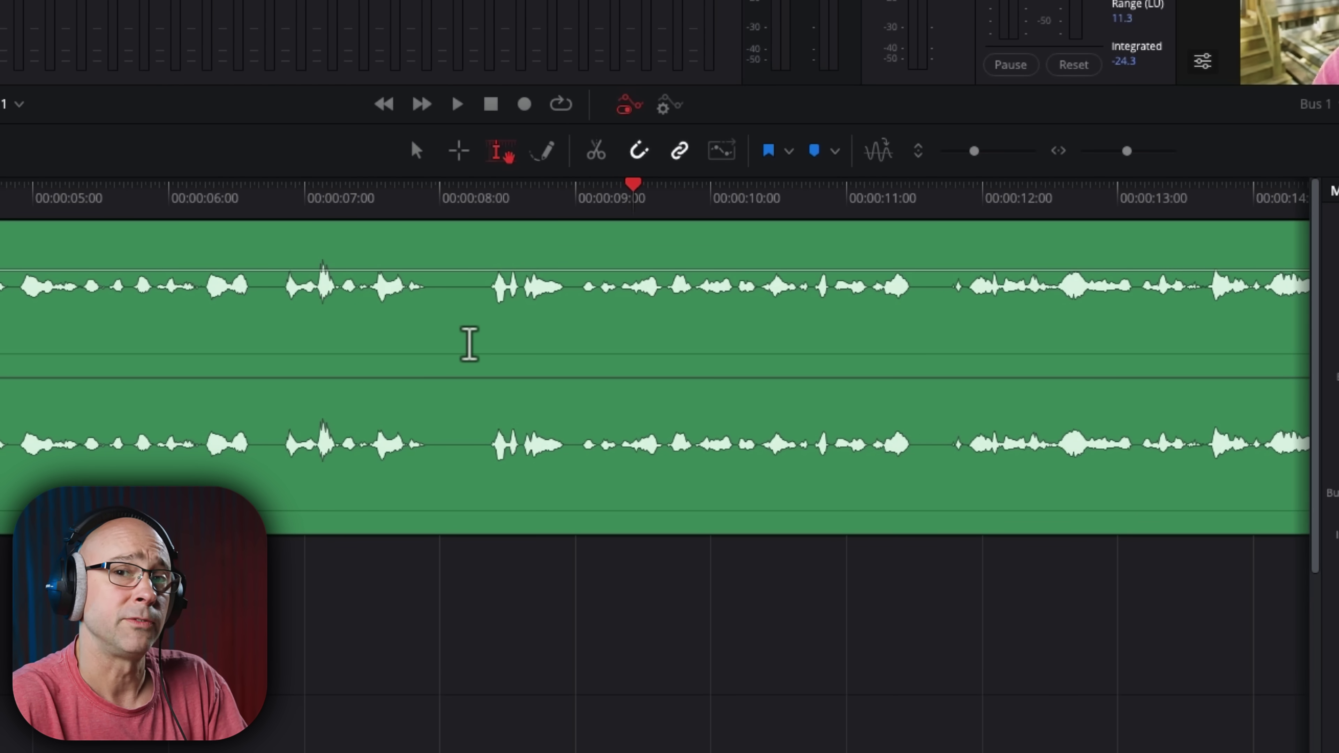
left_click_drag(410, 323, 658, 329)
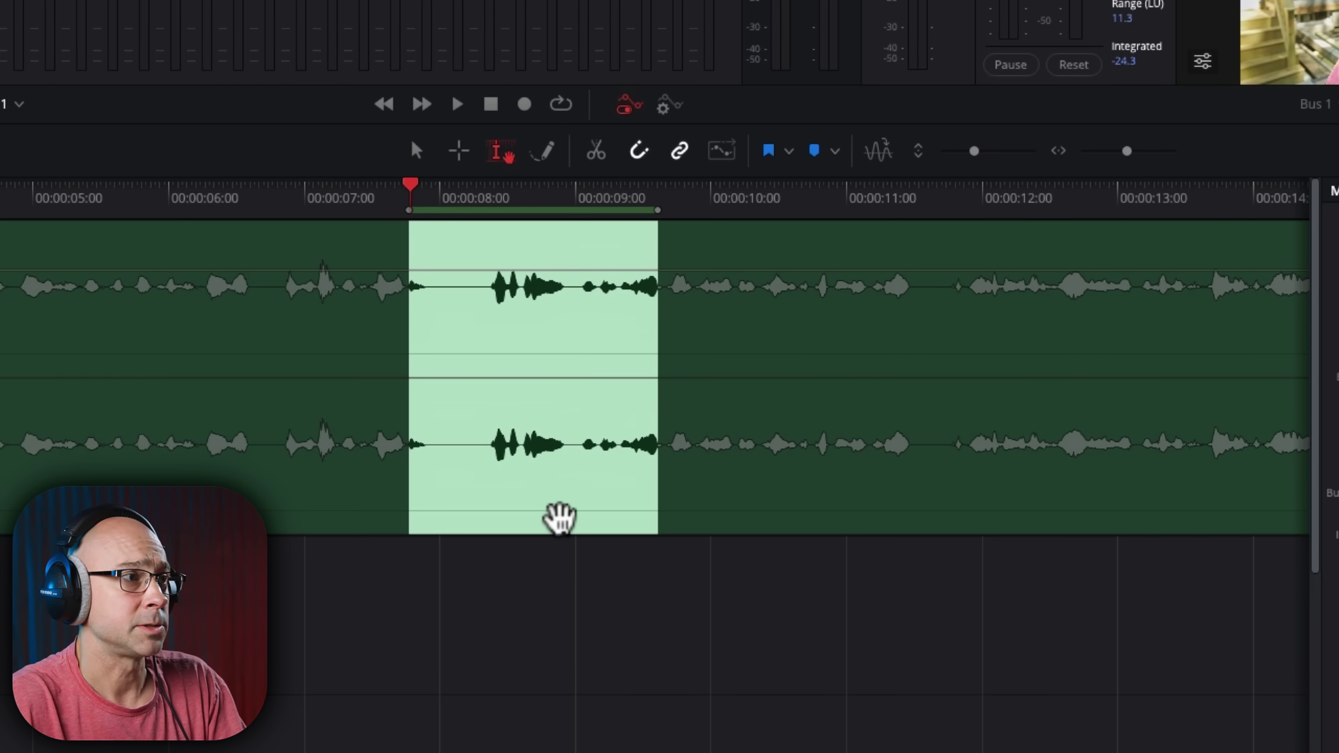
left_click_drag(492, 271, 489, 306)
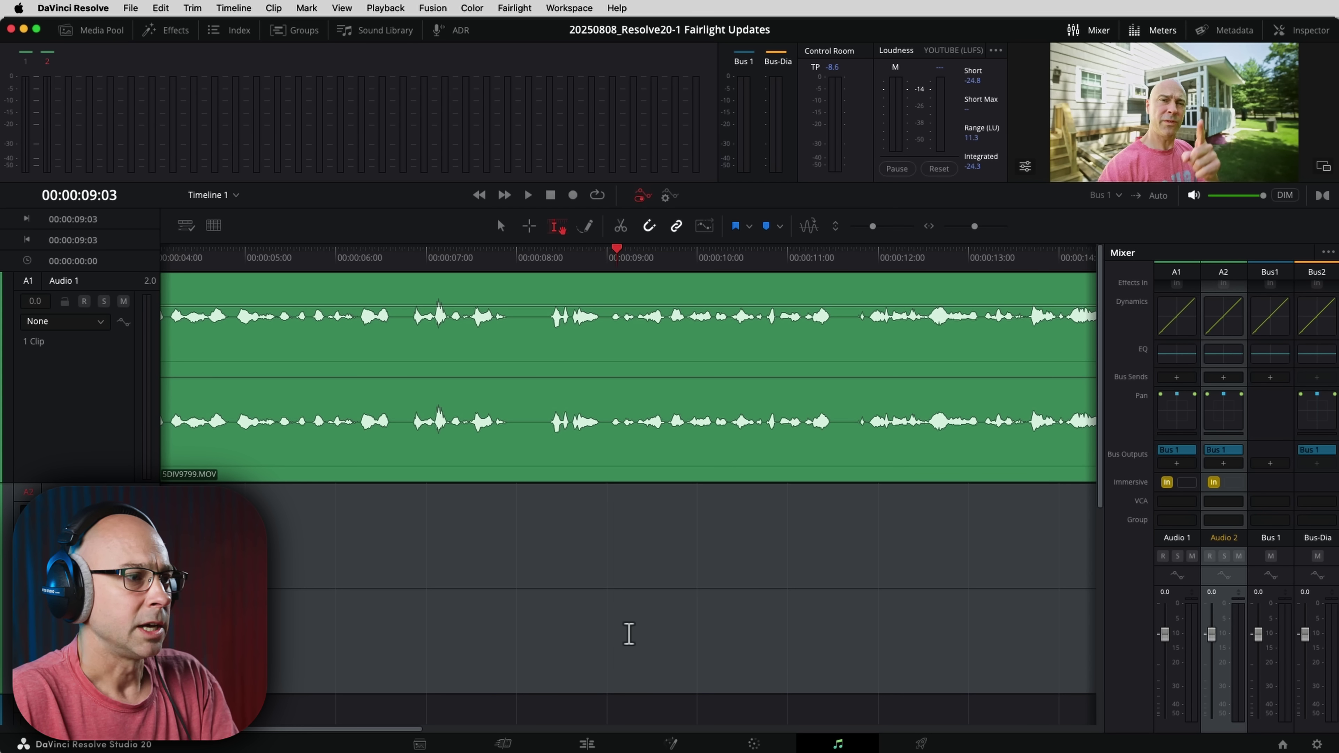
- View the Record Voiceover settings on the Edit page, close them and return to the Fairlight page
left_click(587, 743)
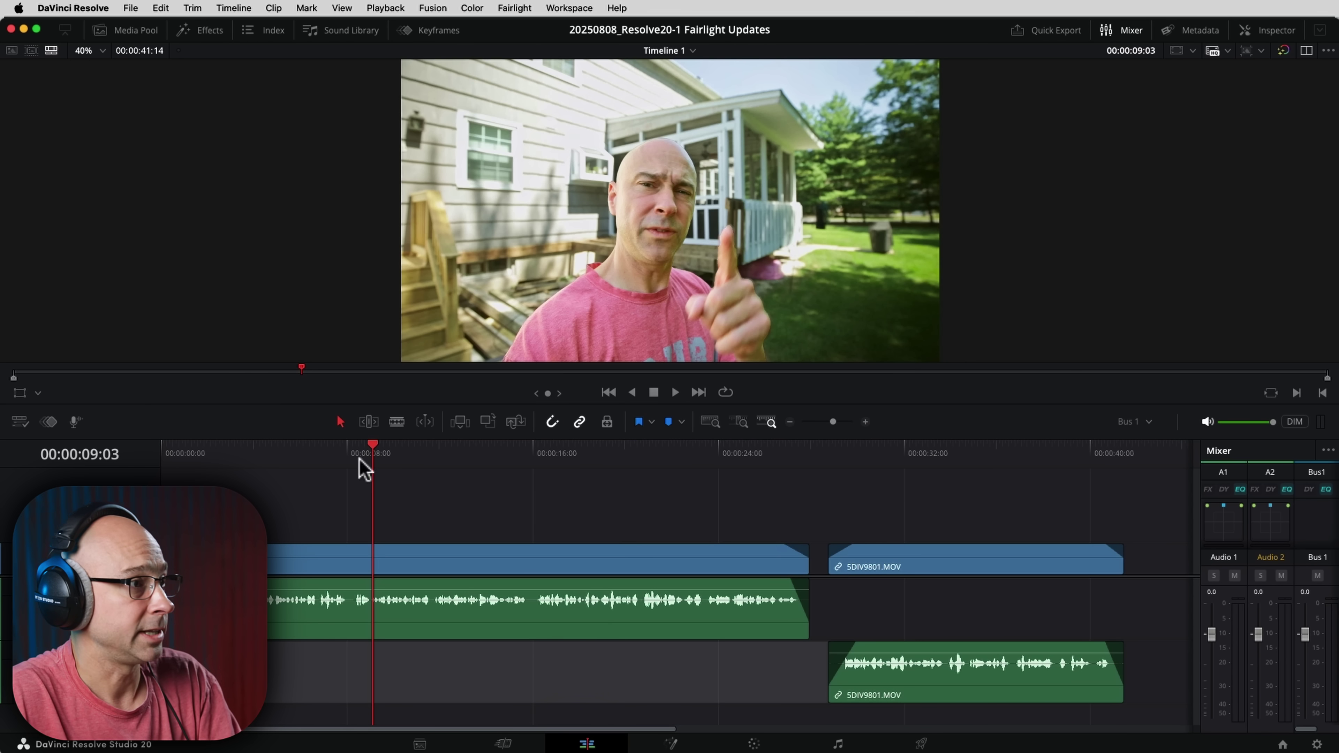
left_click(76, 422)
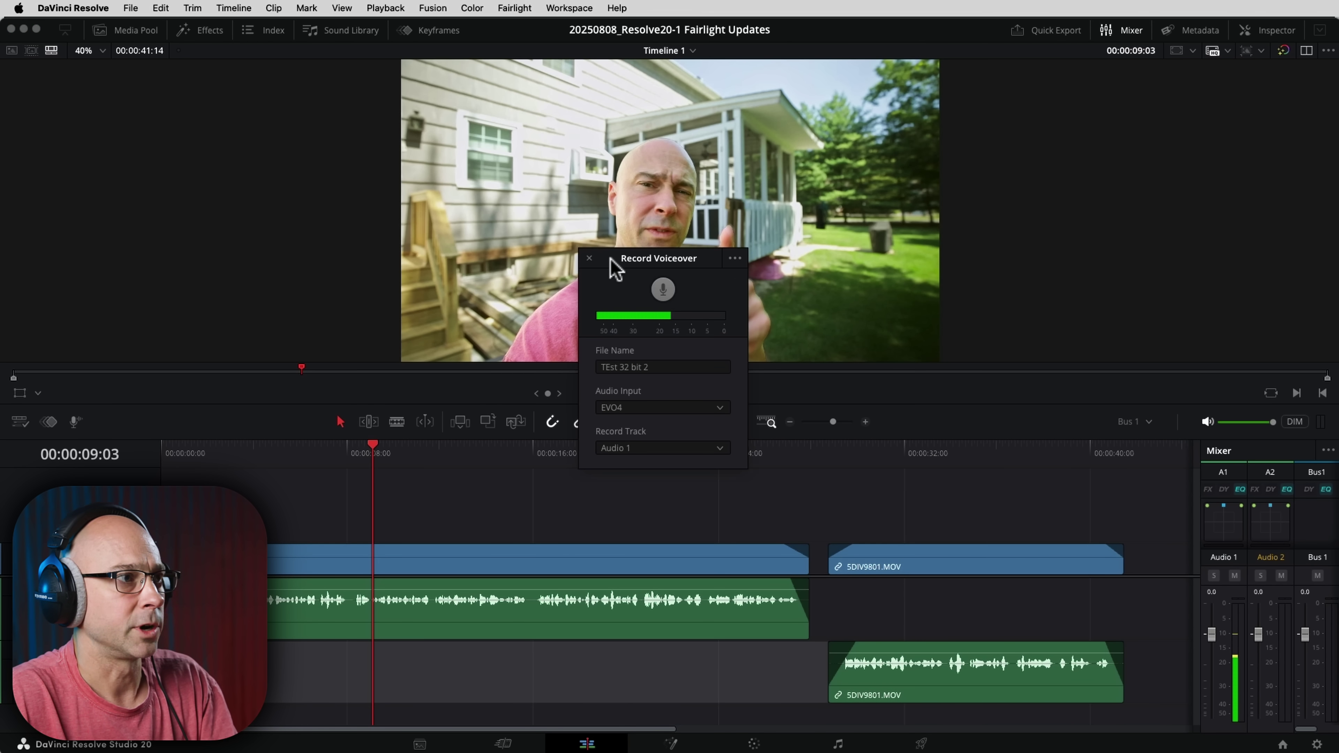
left_click(589, 258)
left_click(840, 744)
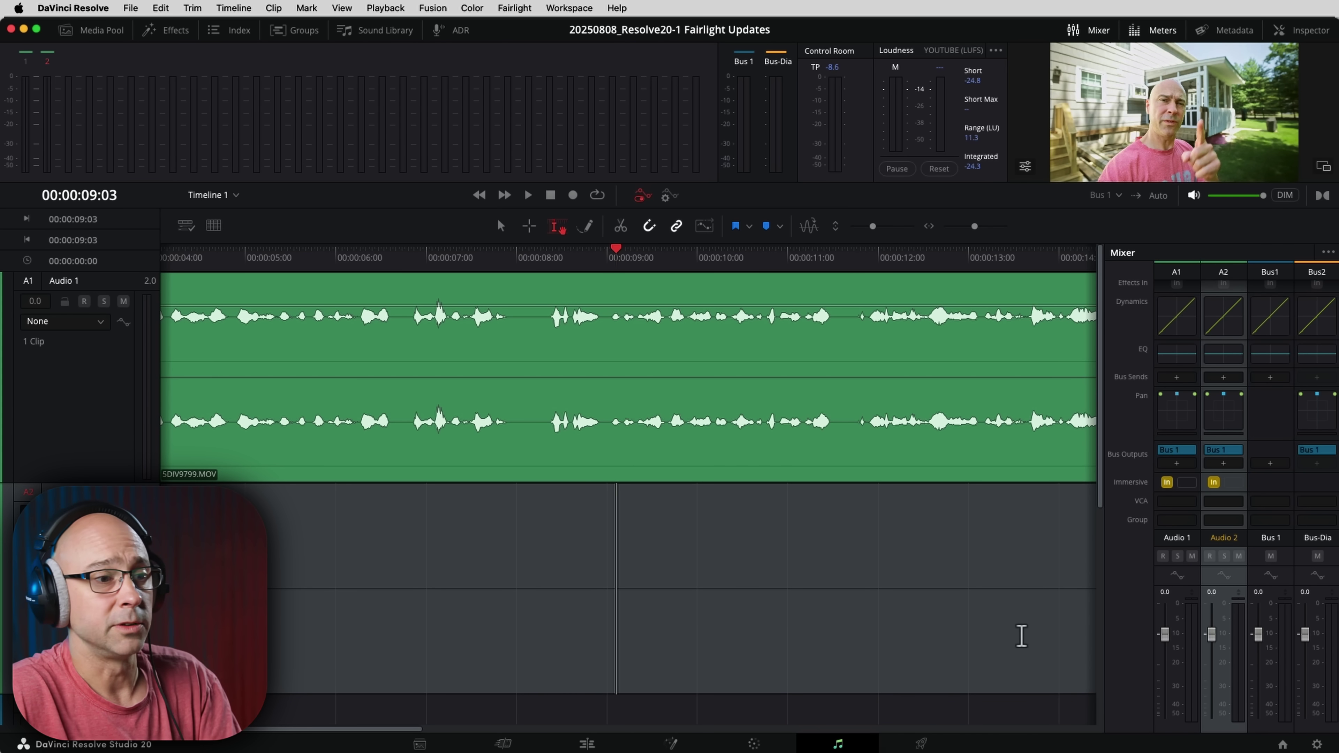
- Enable 32 bit float recording in the project's Fairlight settings
left_click(1317, 745)
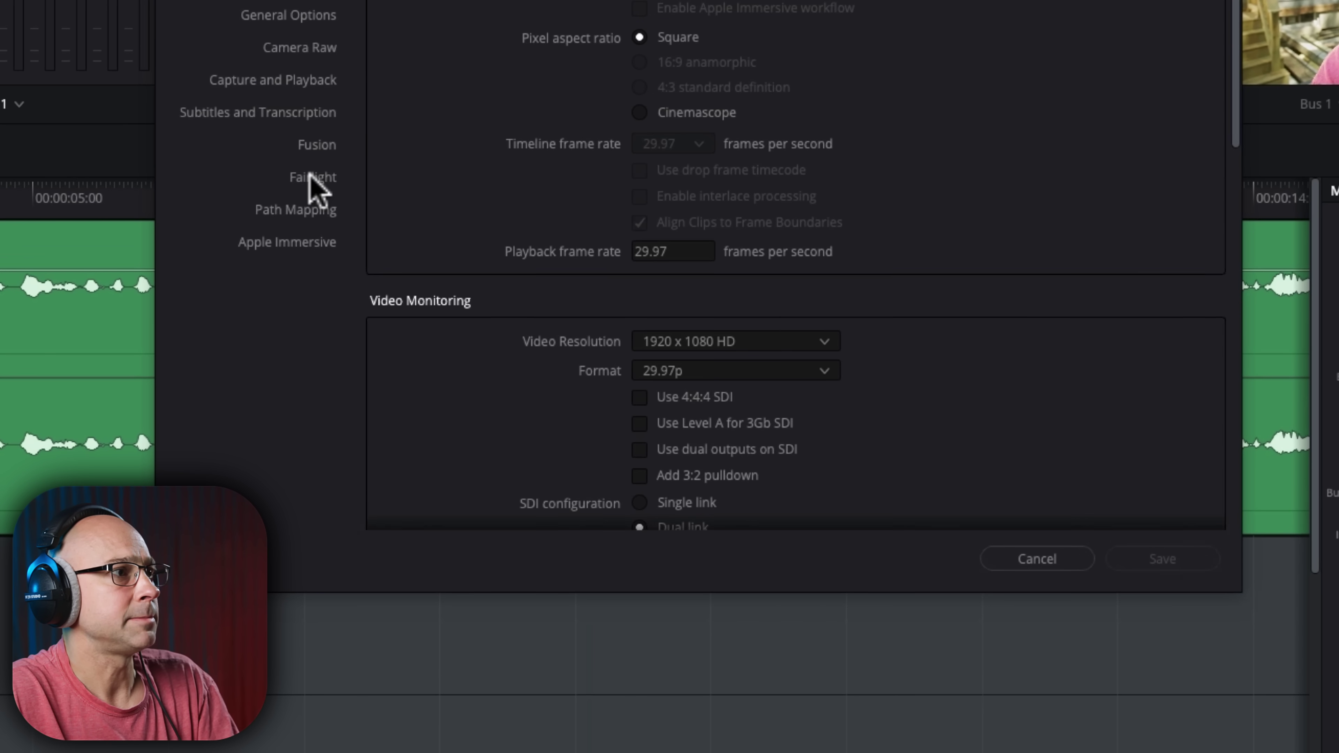
left_click(311, 177)
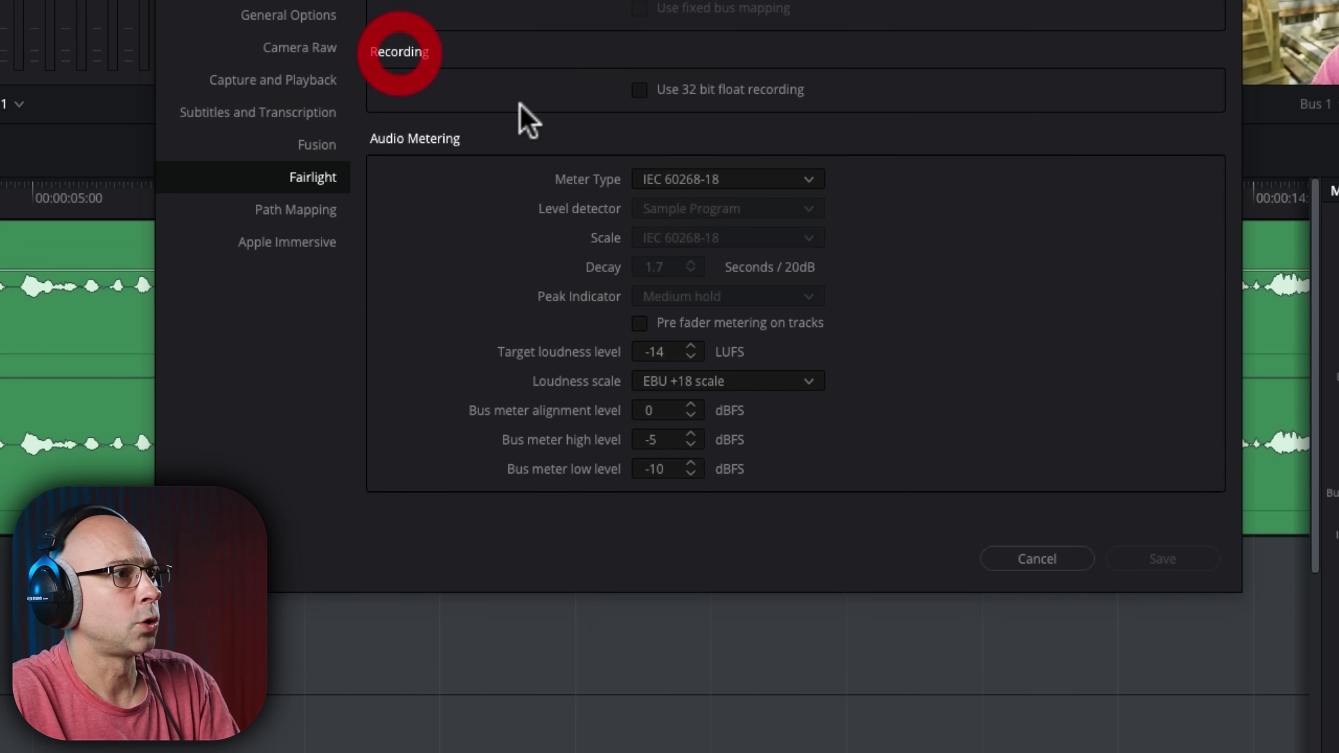
left_click(639, 89)
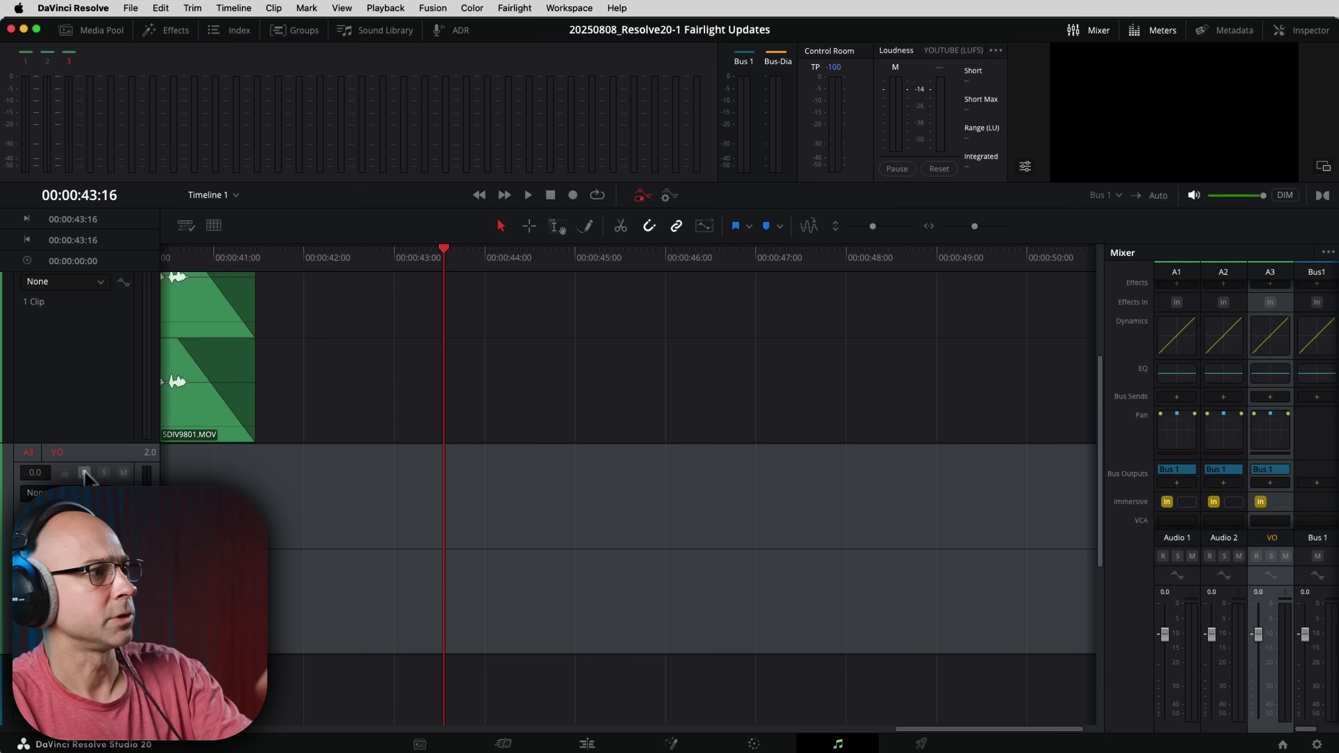
- Record a voiceover of about 5 seconds on the VO track from 00:00:43:16 and regenerate the recorded clip's waveforms
key("super+alt+r")
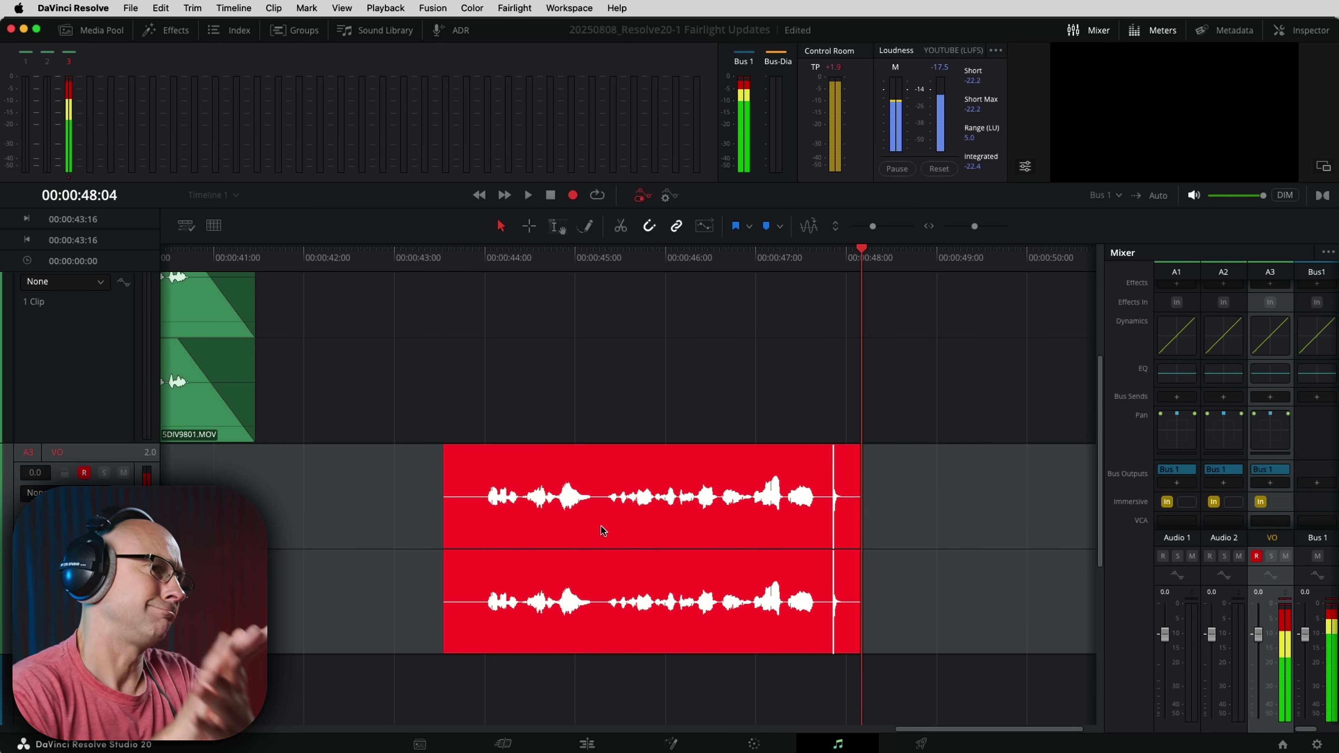
key("space")
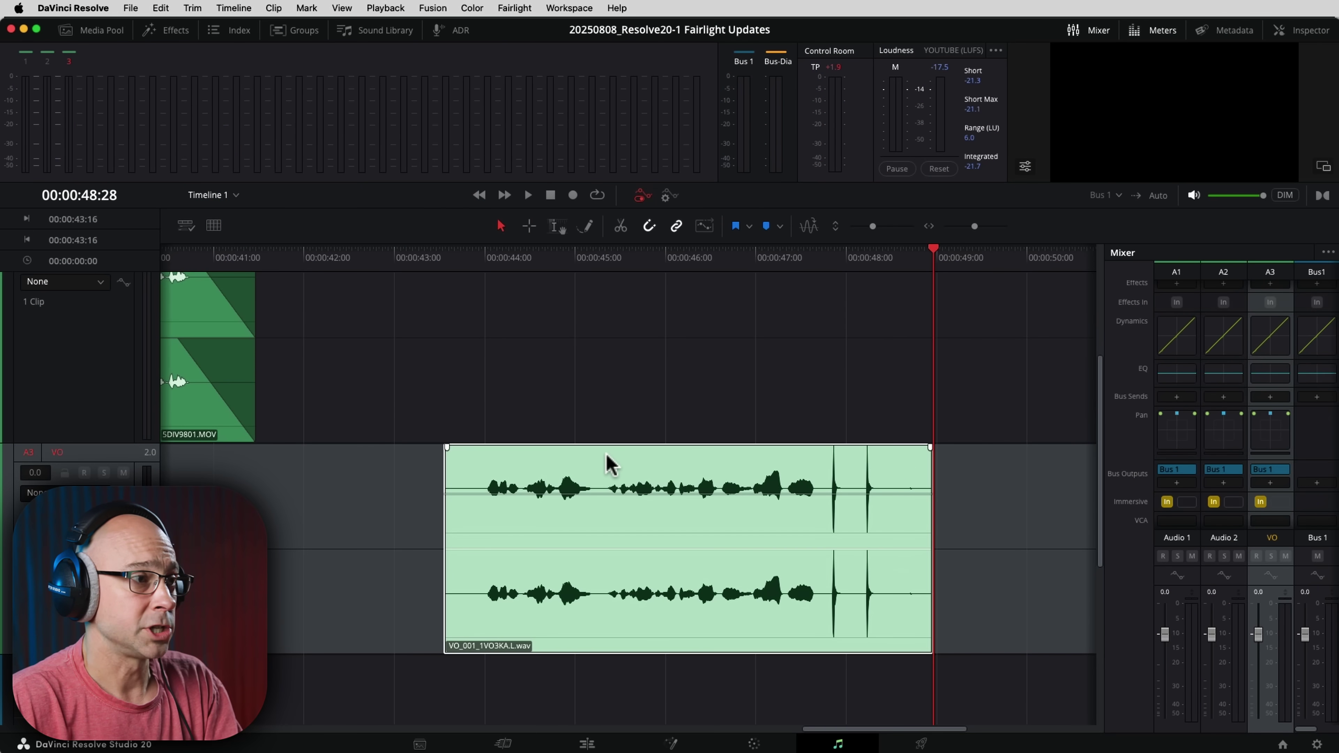
left_click(607, 457)
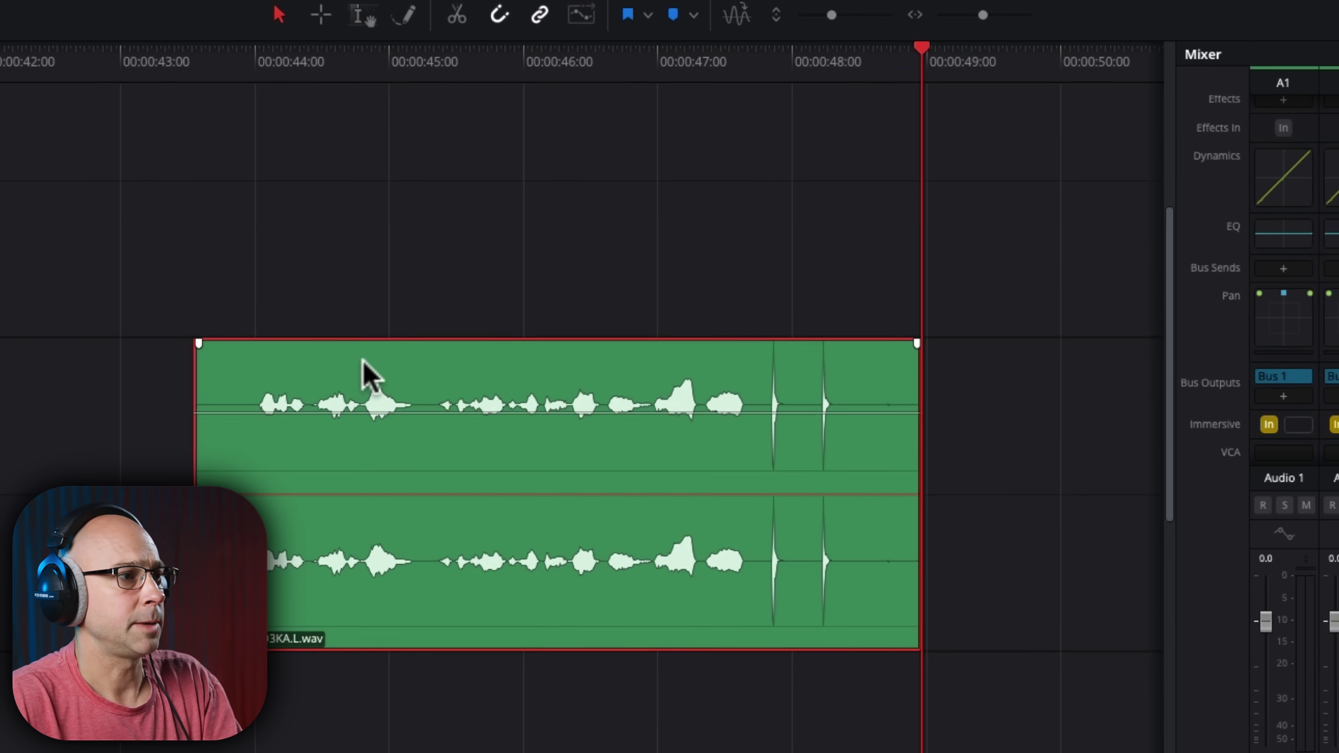
right_click(558, 464)
mouse_move(546, 507)
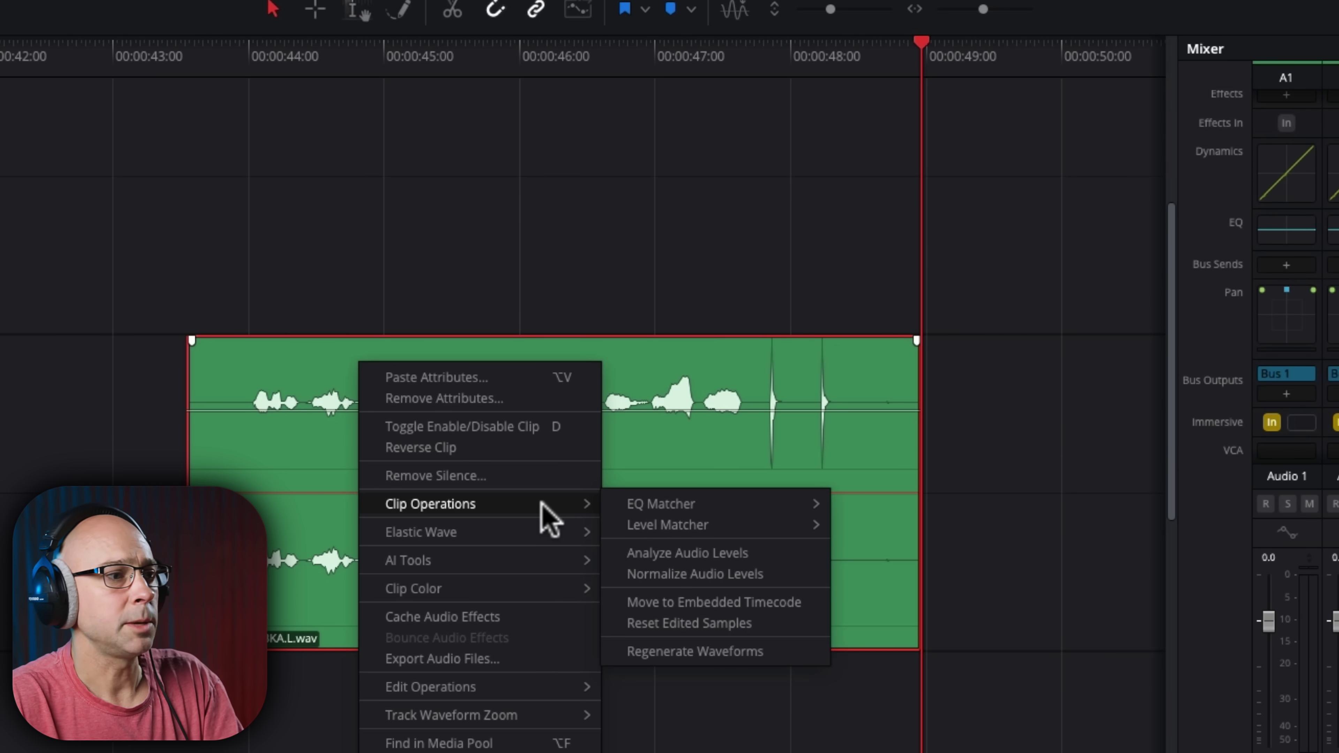
left_click(681, 652)
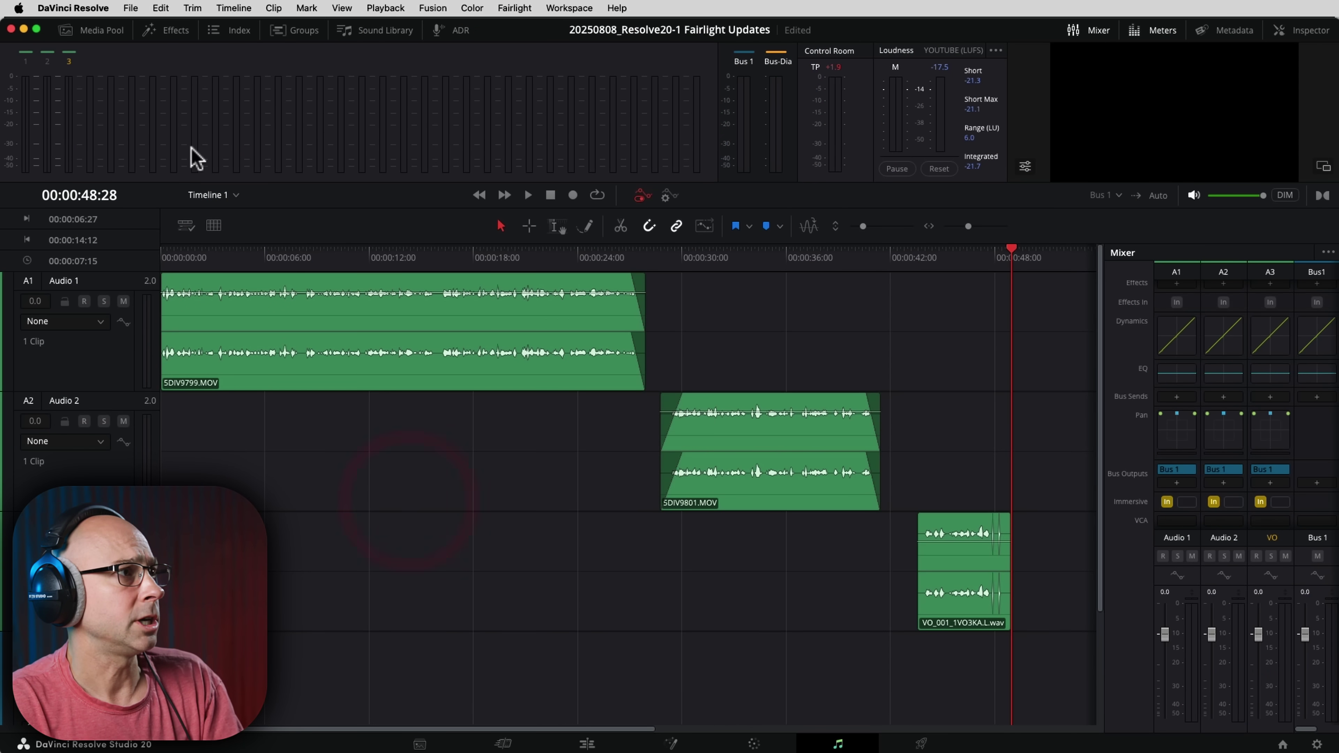
- Run the AI Audio Assistant's auto mix on the timeline with YouTube as the delivery standard
left_click(236, 10)
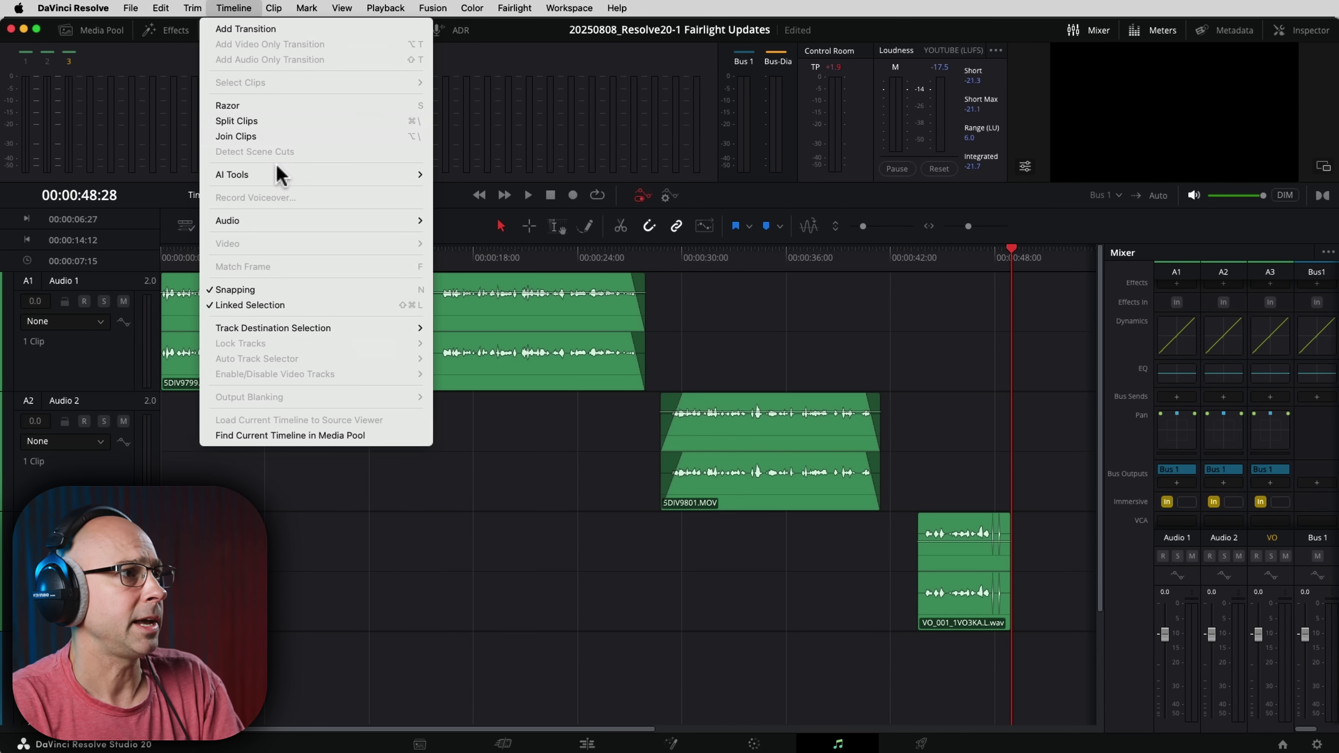
mouse_move(278, 174)
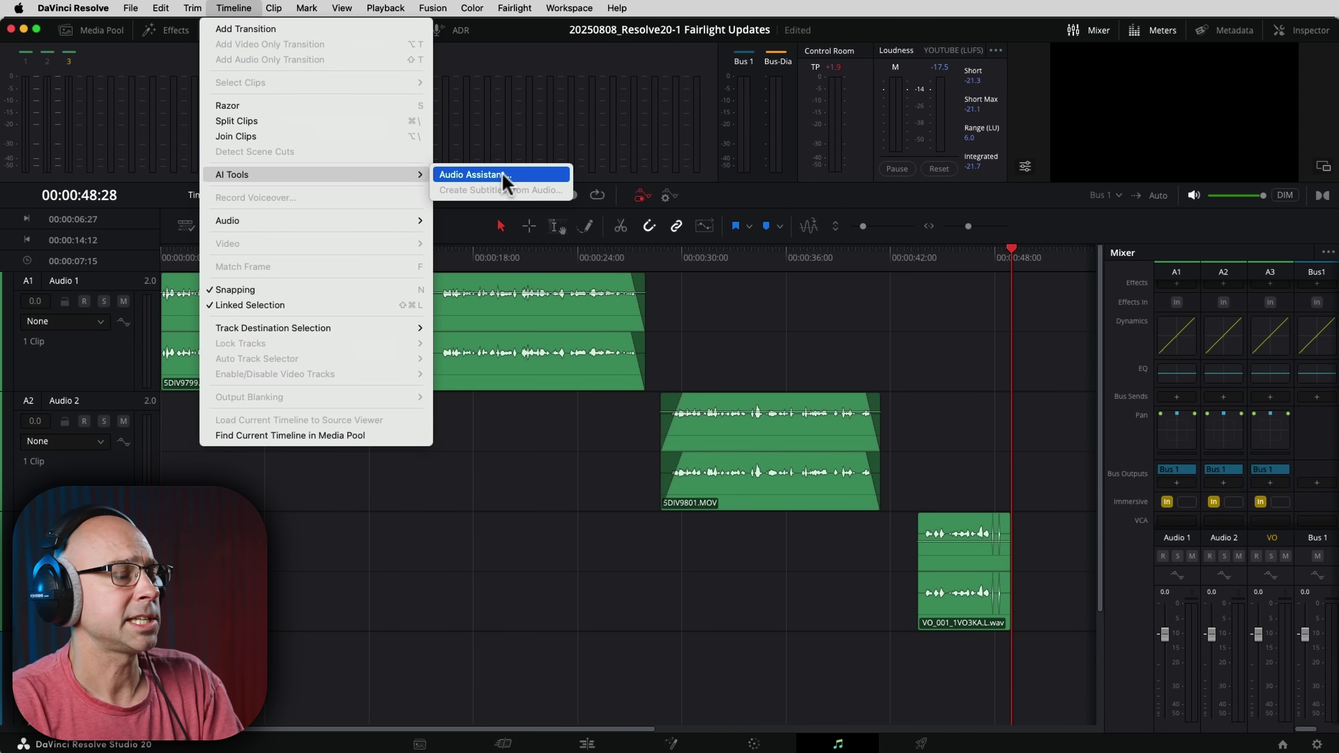
left_click(504, 177)
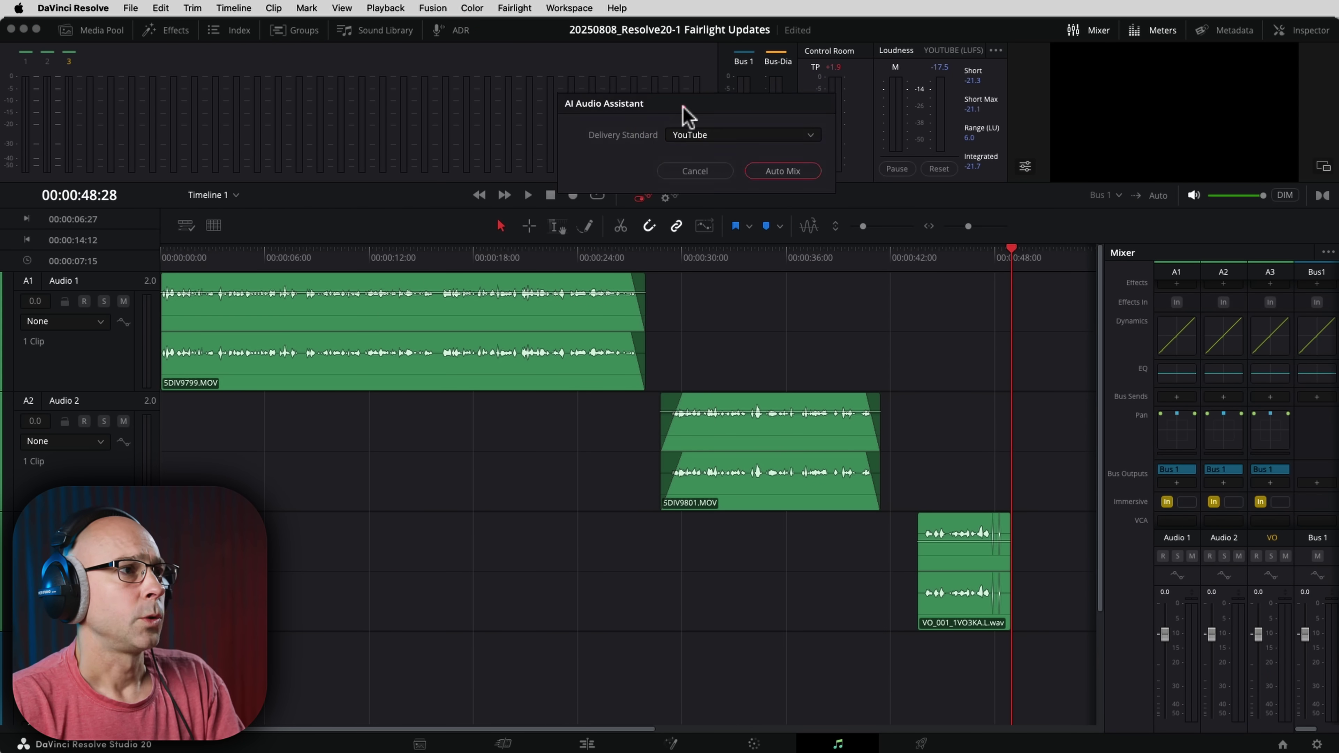
left_click(734, 138)
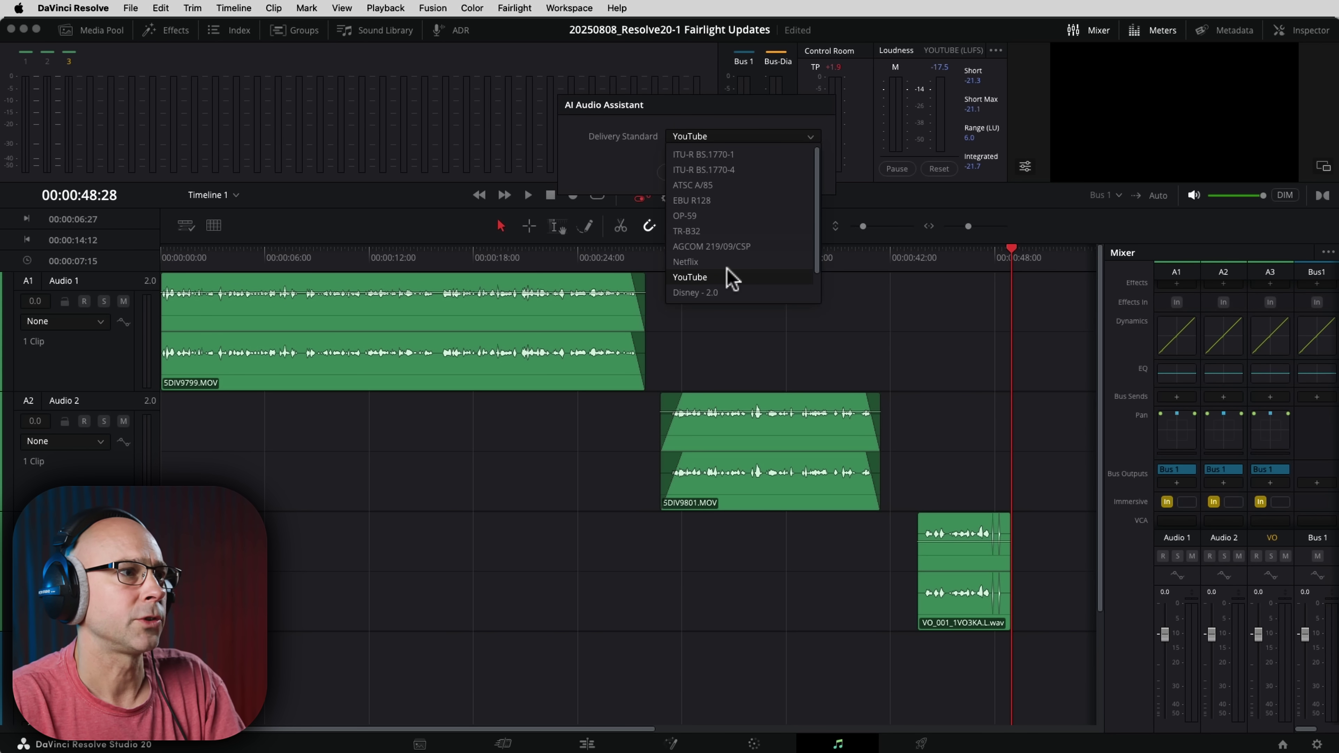
left_click(713, 248)
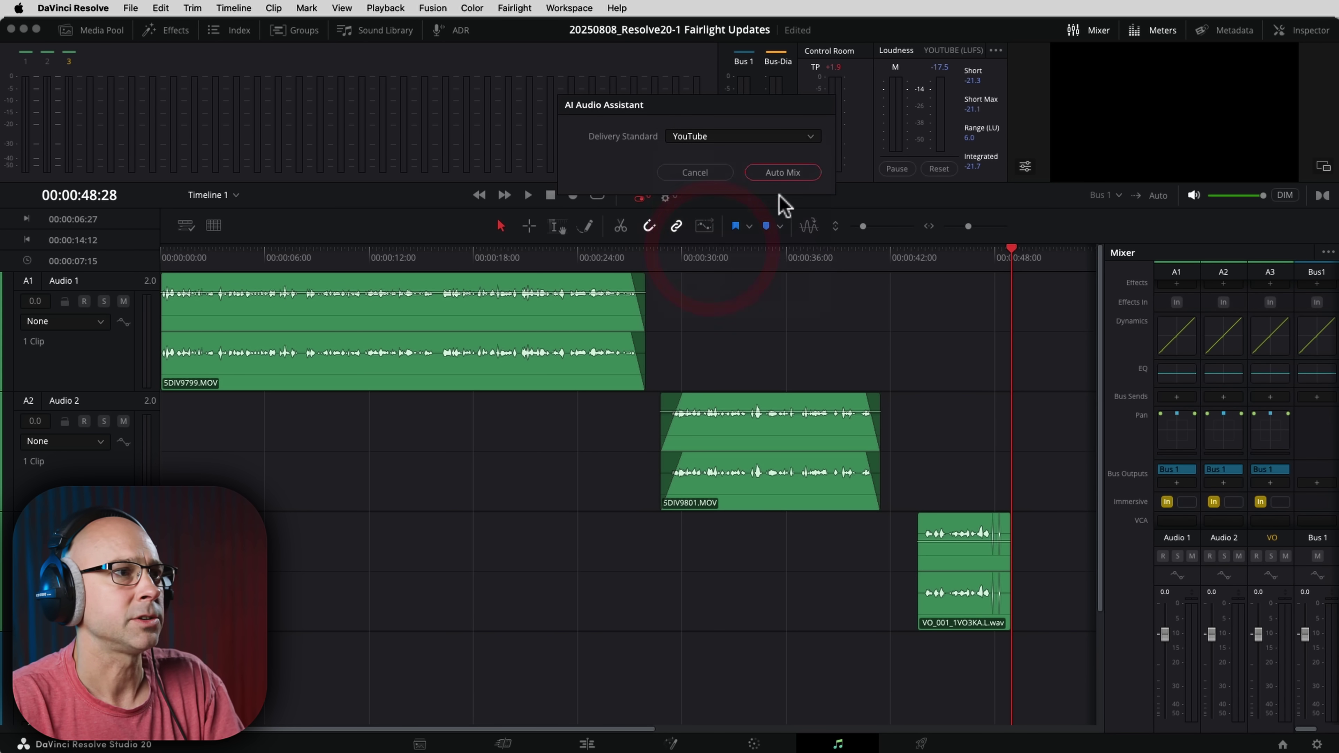
left_click(789, 172)
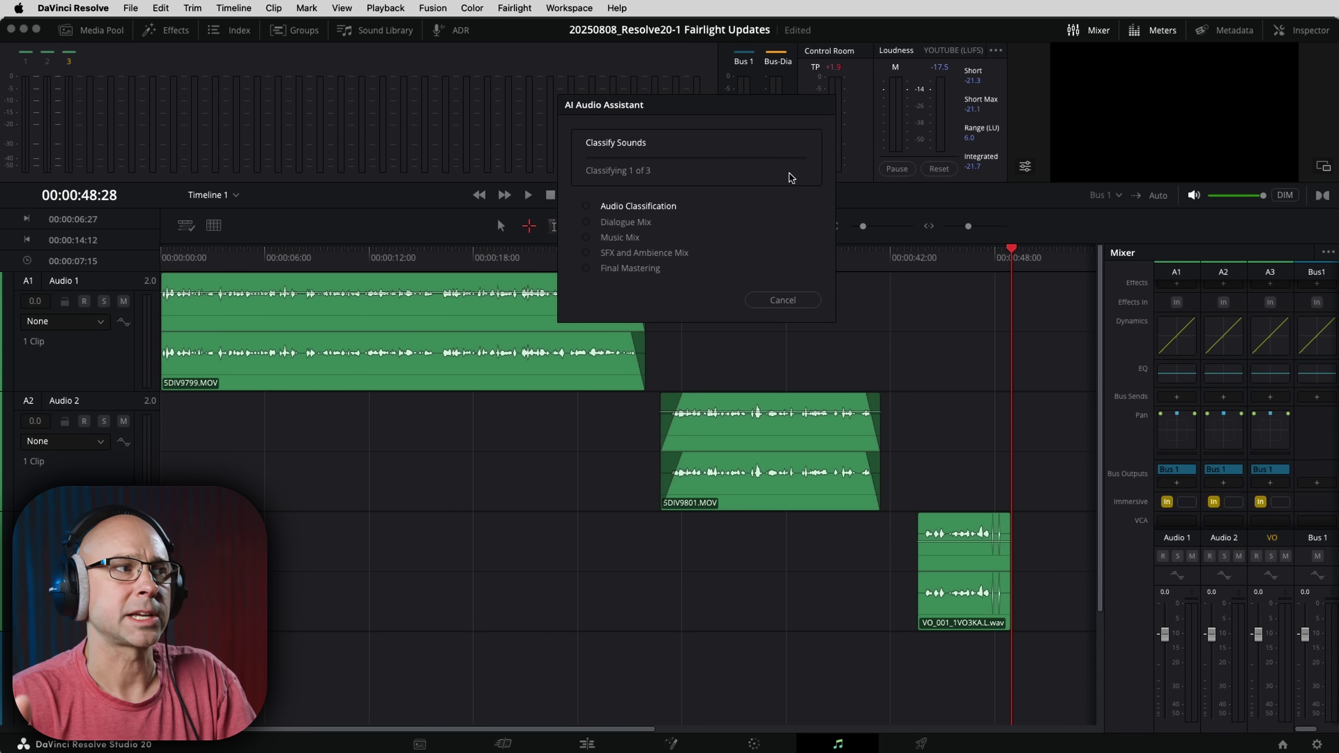
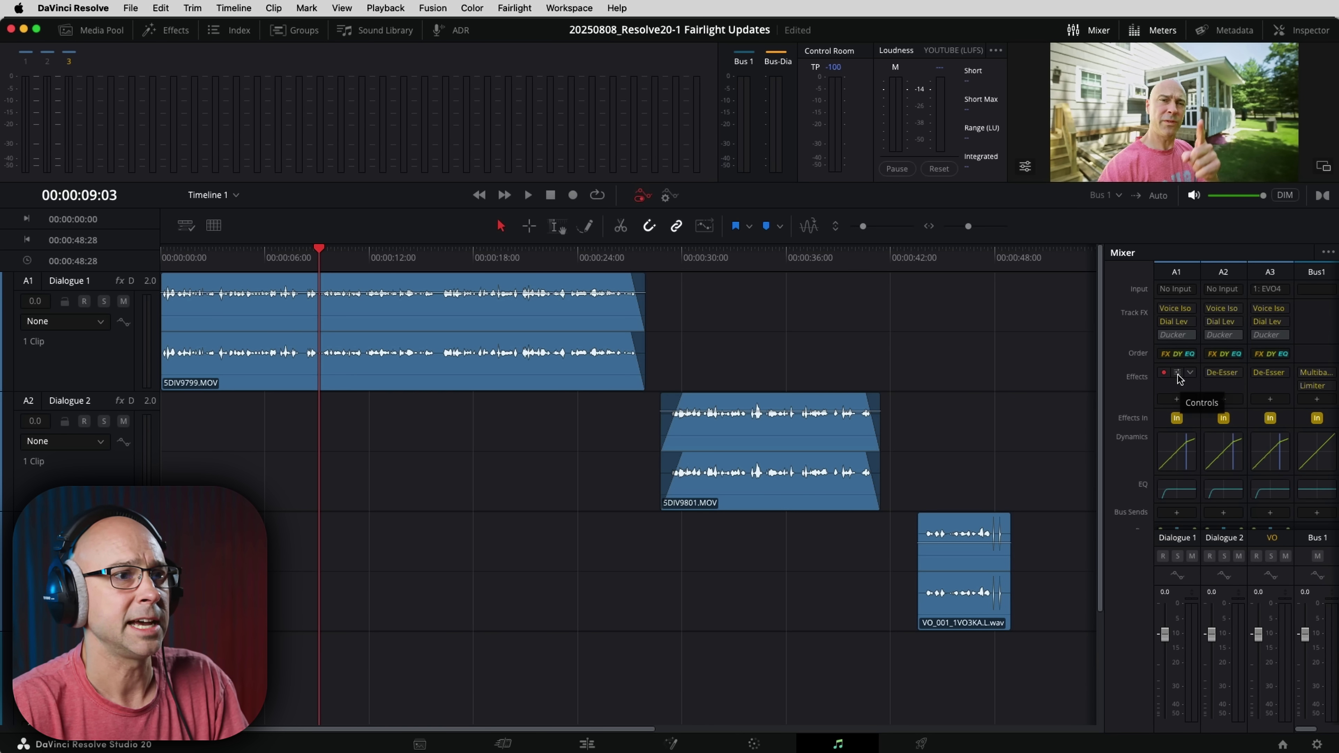
- Inspect the Dialogue 1 track's De-Esser in its simplified and full control views and close it
left_click(1178, 375)
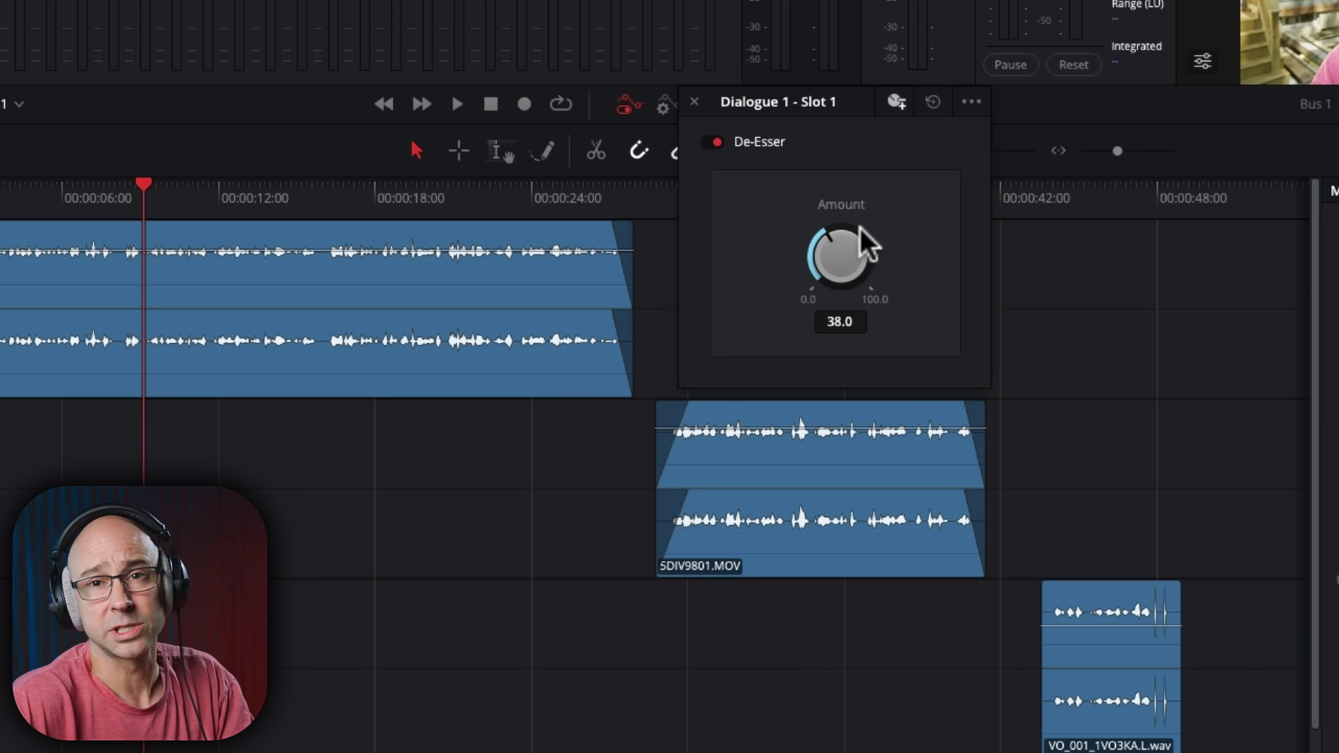
left_click(896, 102)
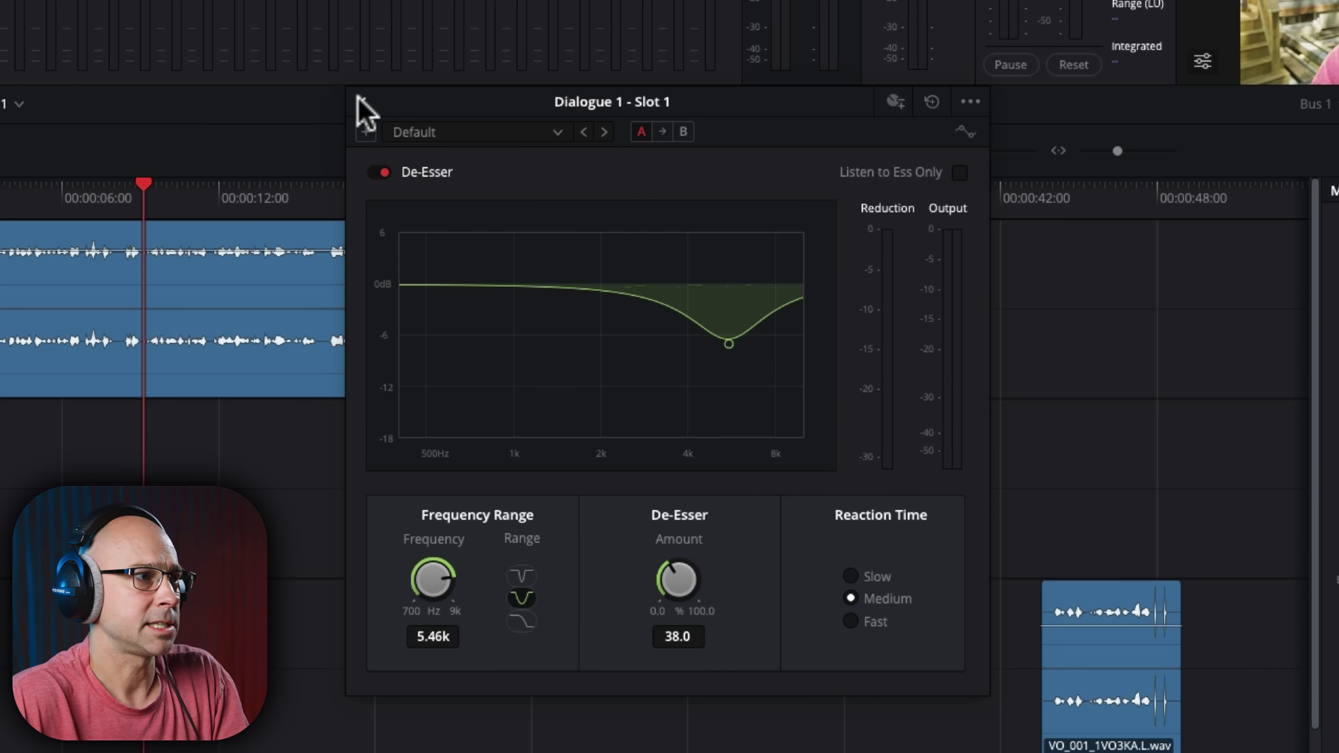
left_click(360, 107)
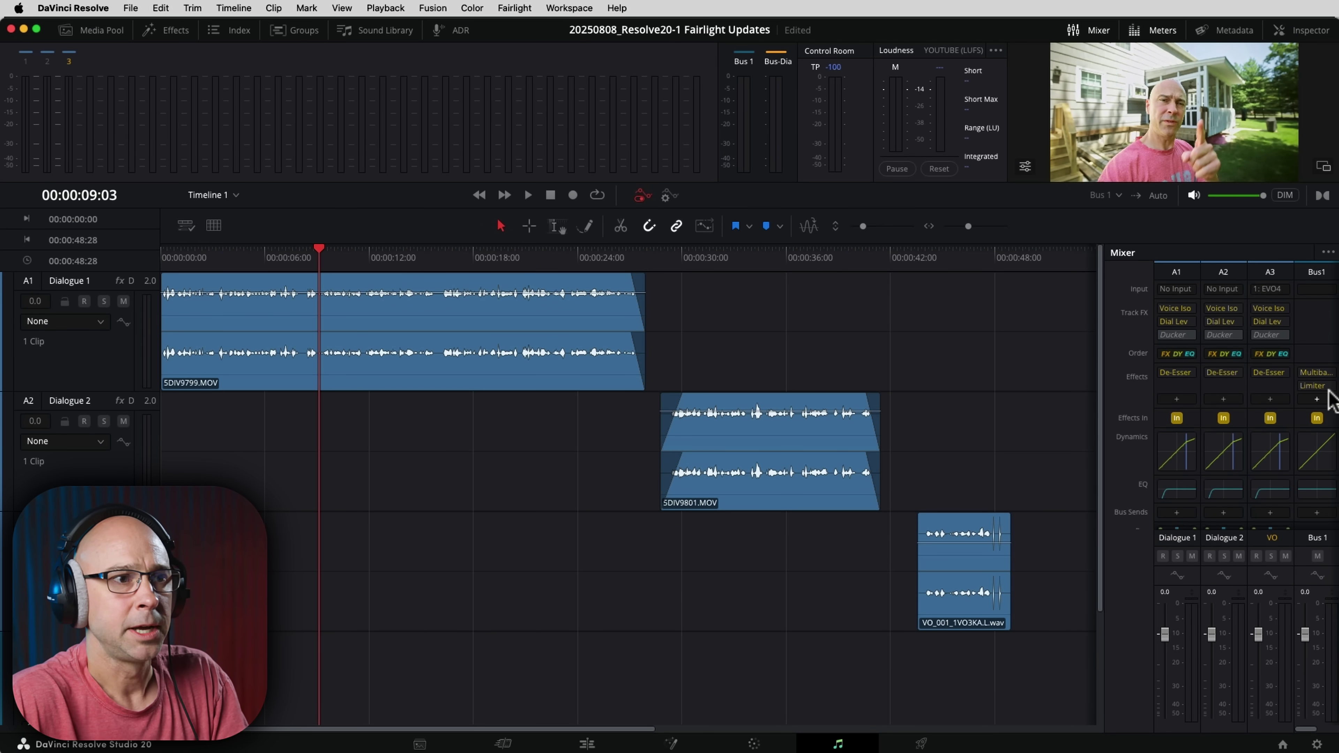
- Open the Multiband Compressor on Bus 1 and switch it from the Macro FX view to its full controls
left_click(1314, 372)
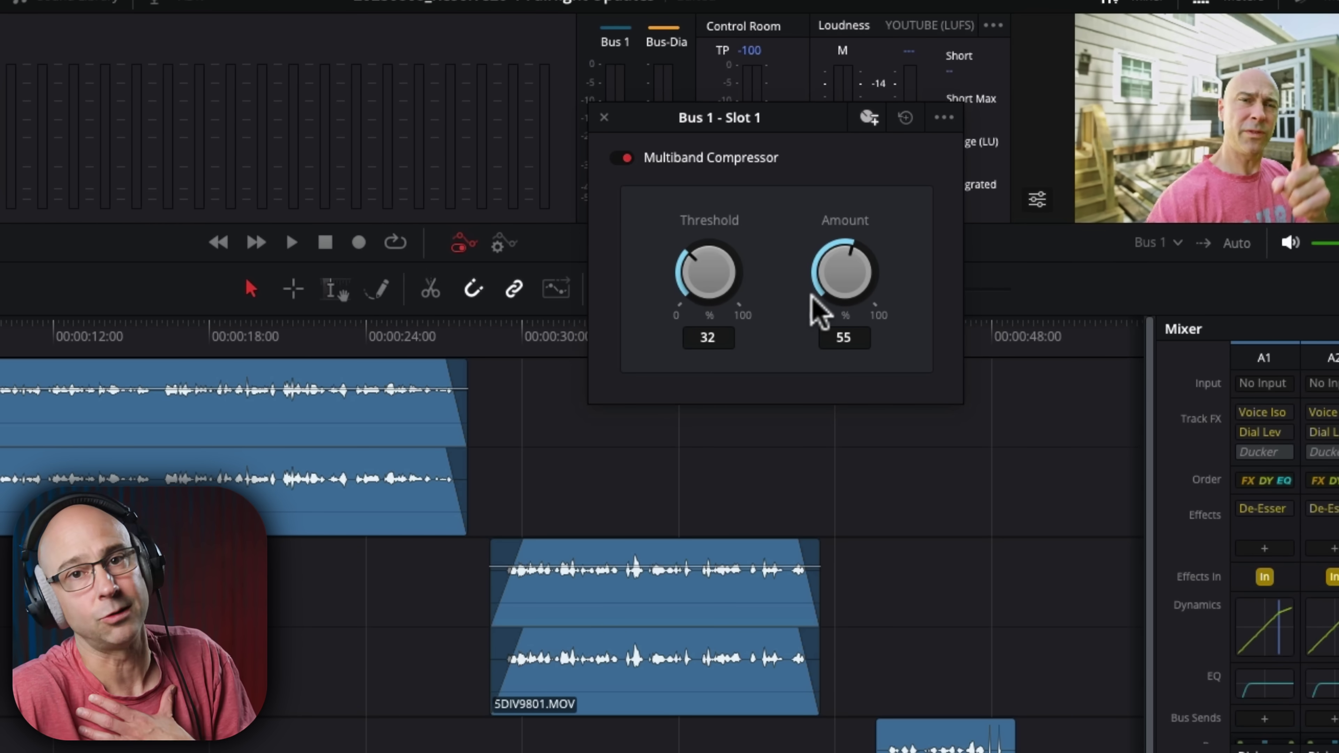
left_click(870, 119)
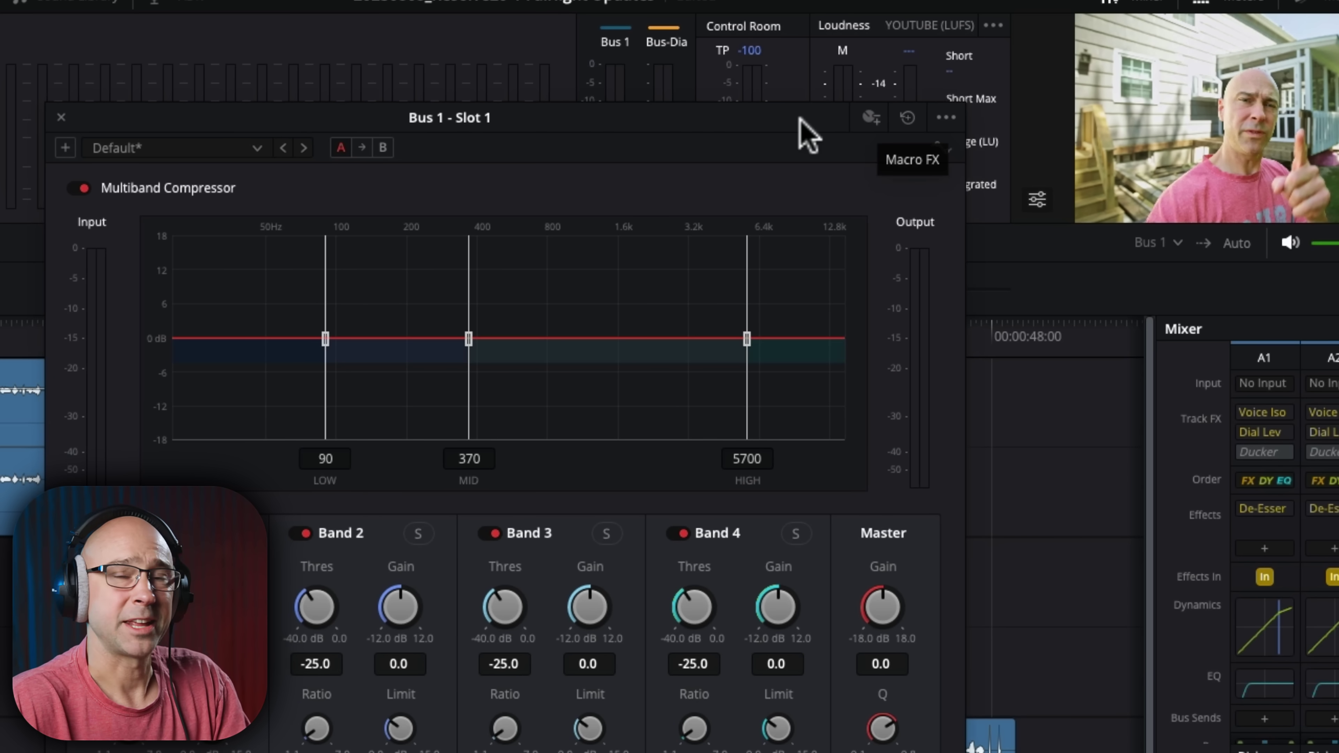
left_click(907, 118)
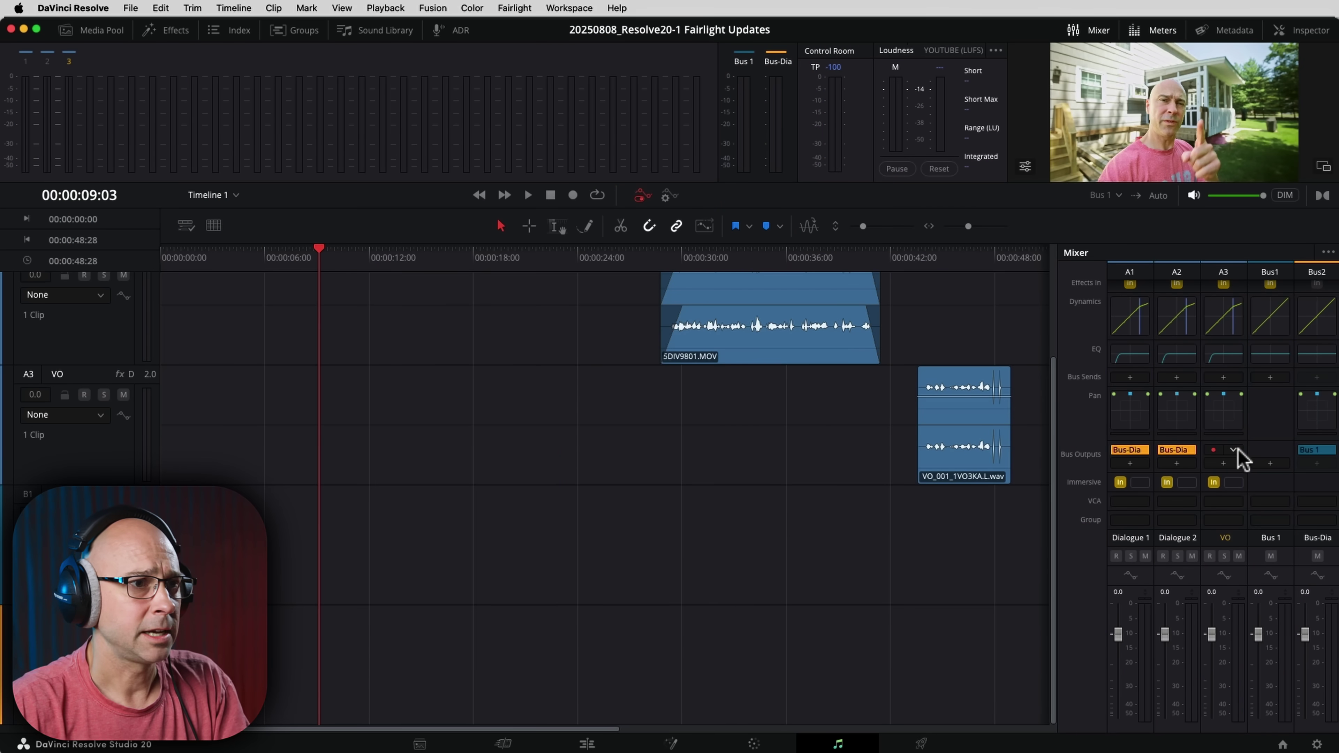
- Route the VO track's output to Bus-Dia and lower the Bus 1 fader to -2.8 dB during playback
left_click(1233, 451)
left_click(1273, 498)
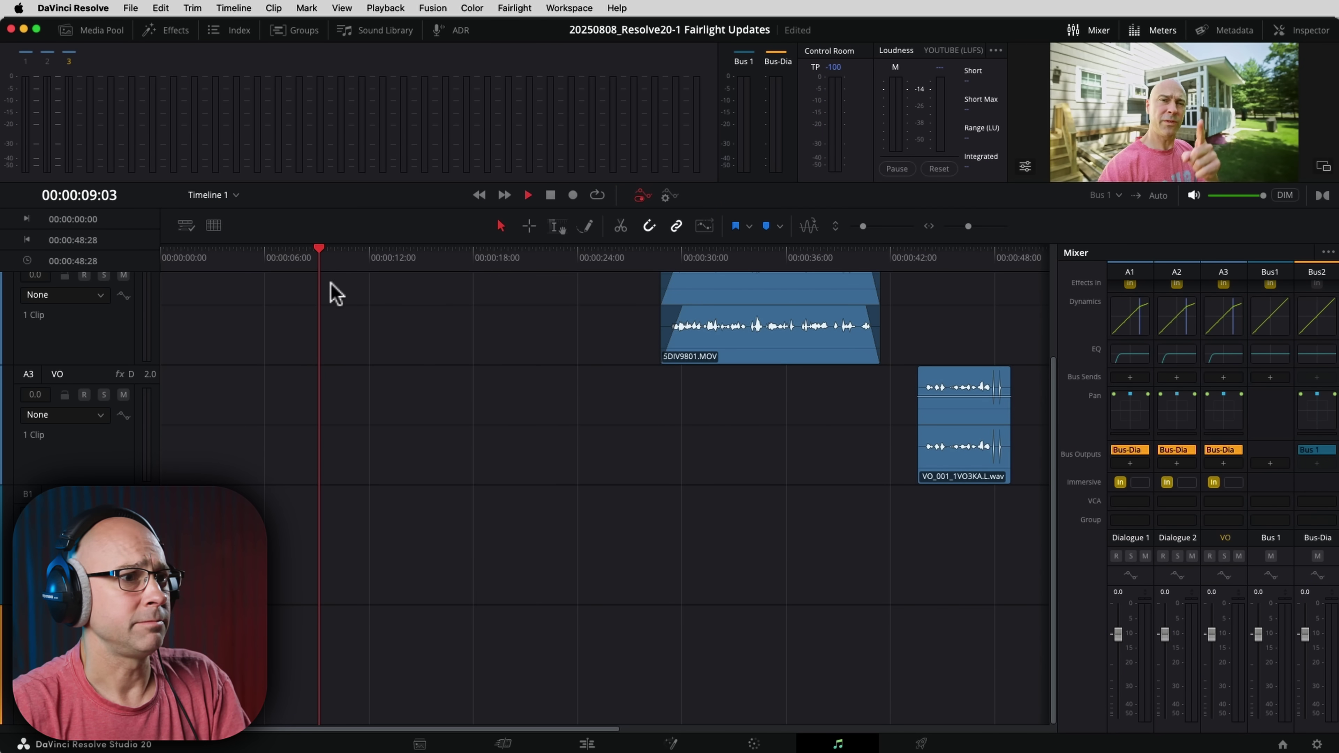
key("space")
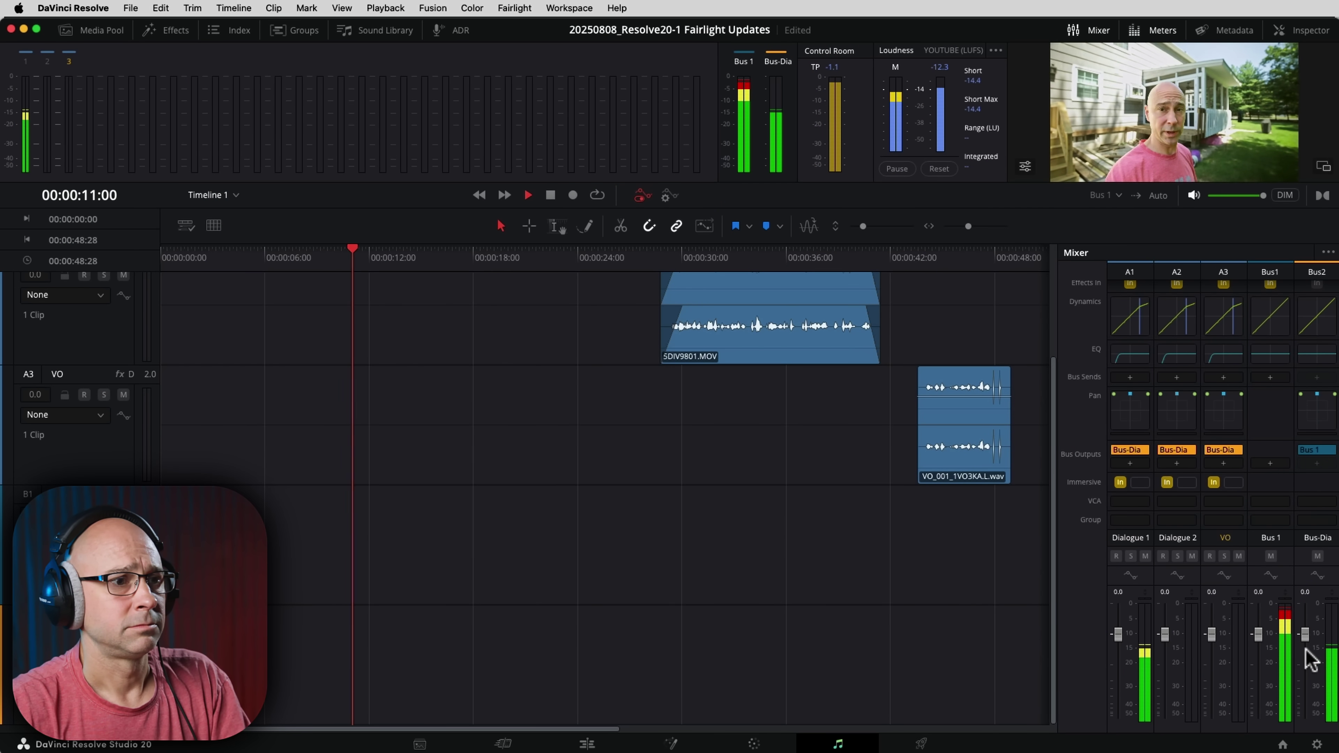
left_click_drag(1259, 634, 1259, 643)
key("space")
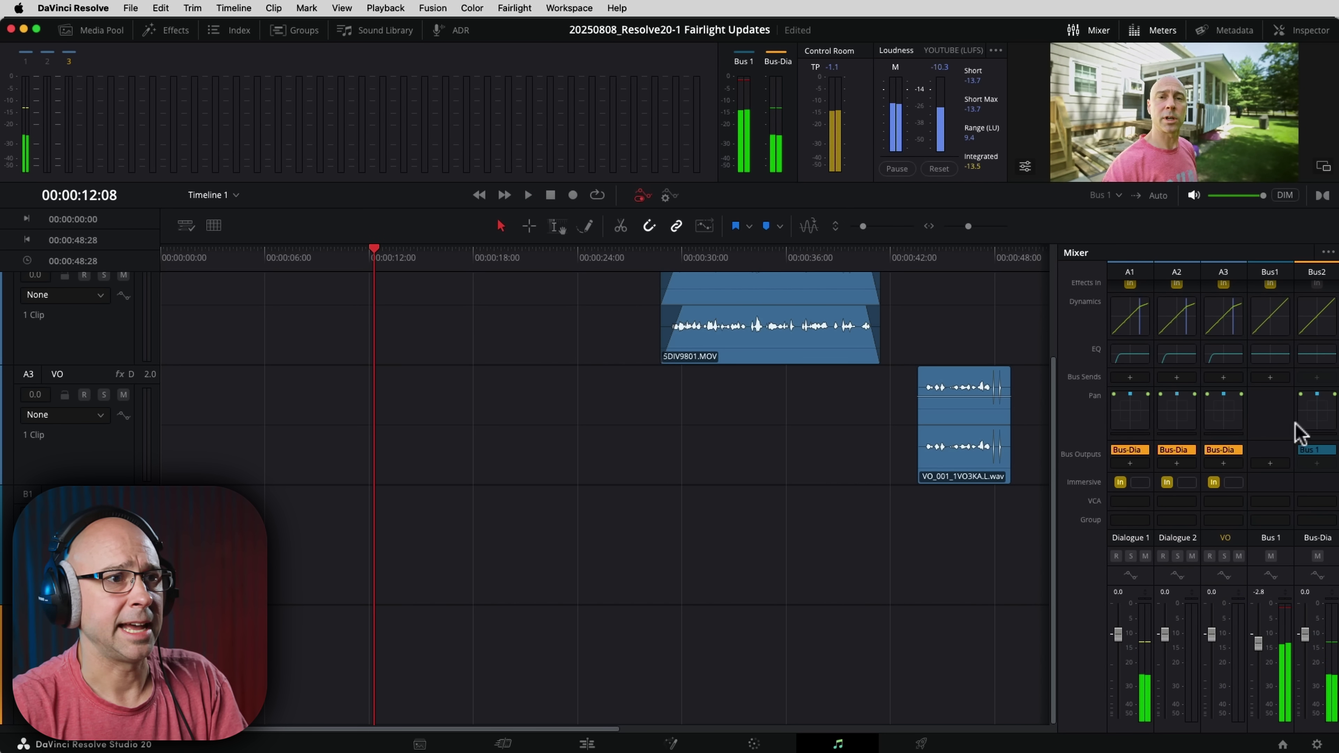
- Delete the Bus-Dia bus from the timeline, including its active data
left_click(1313, 484)
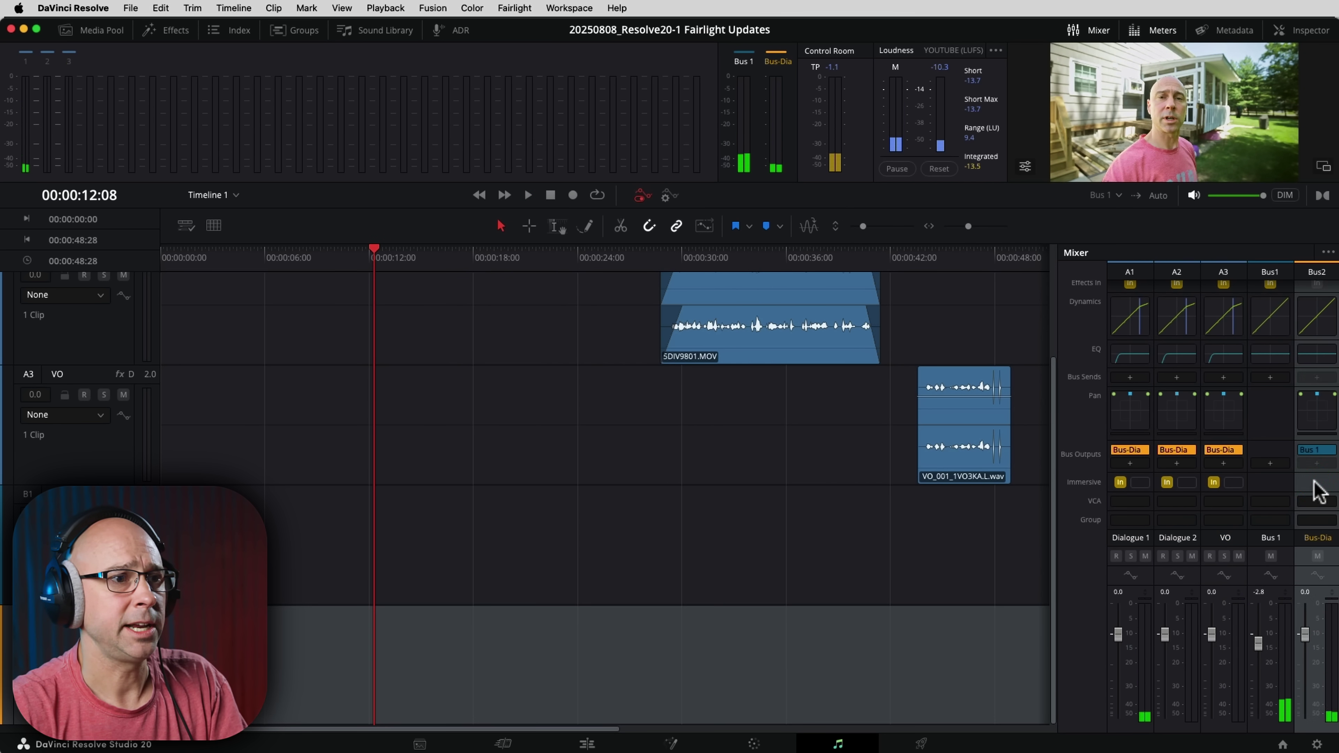
left_click(1269, 488)
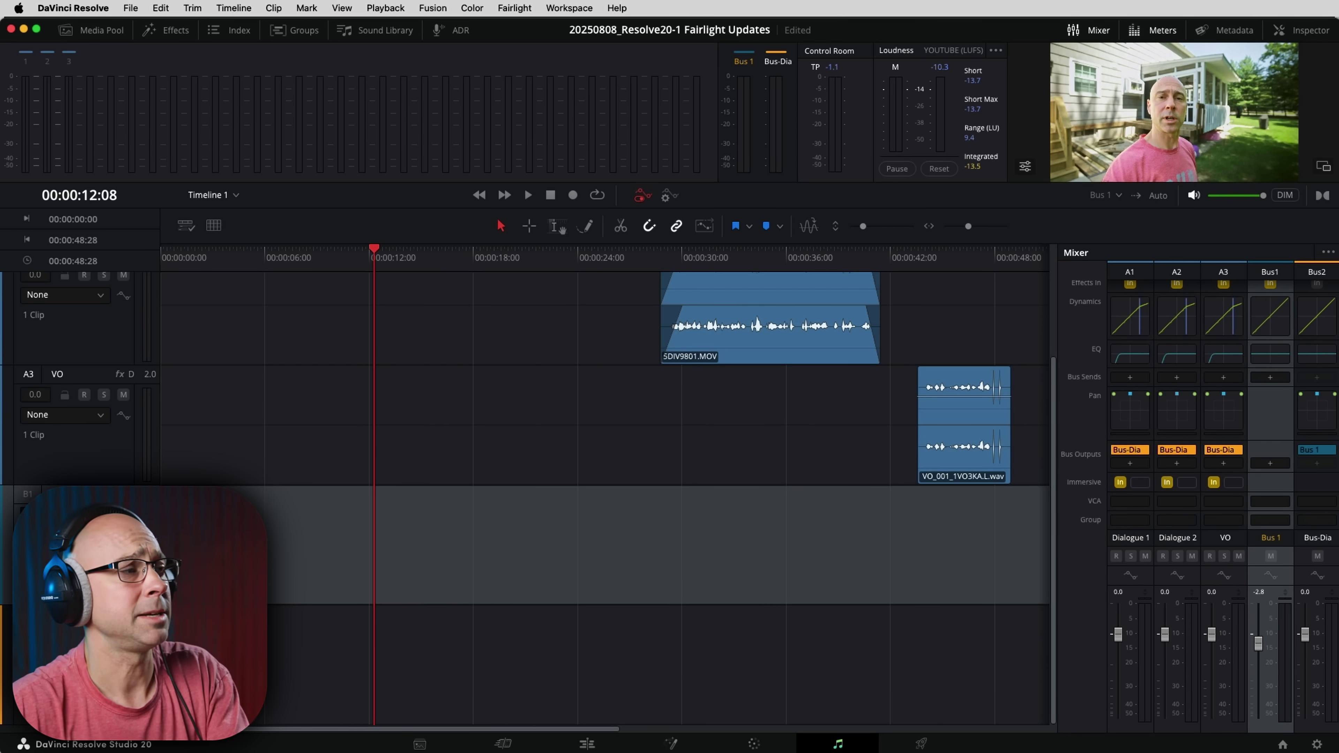
right_click(95, 686)
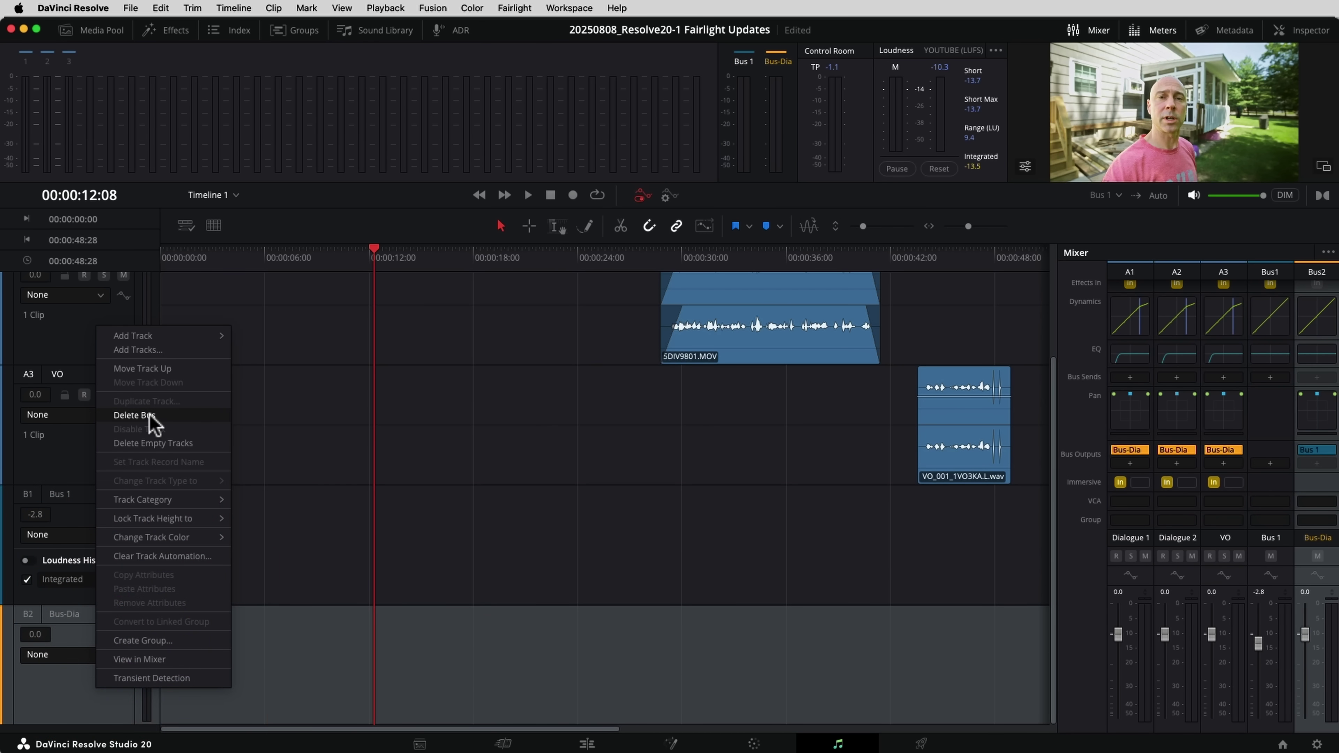
left_click(135, 415)
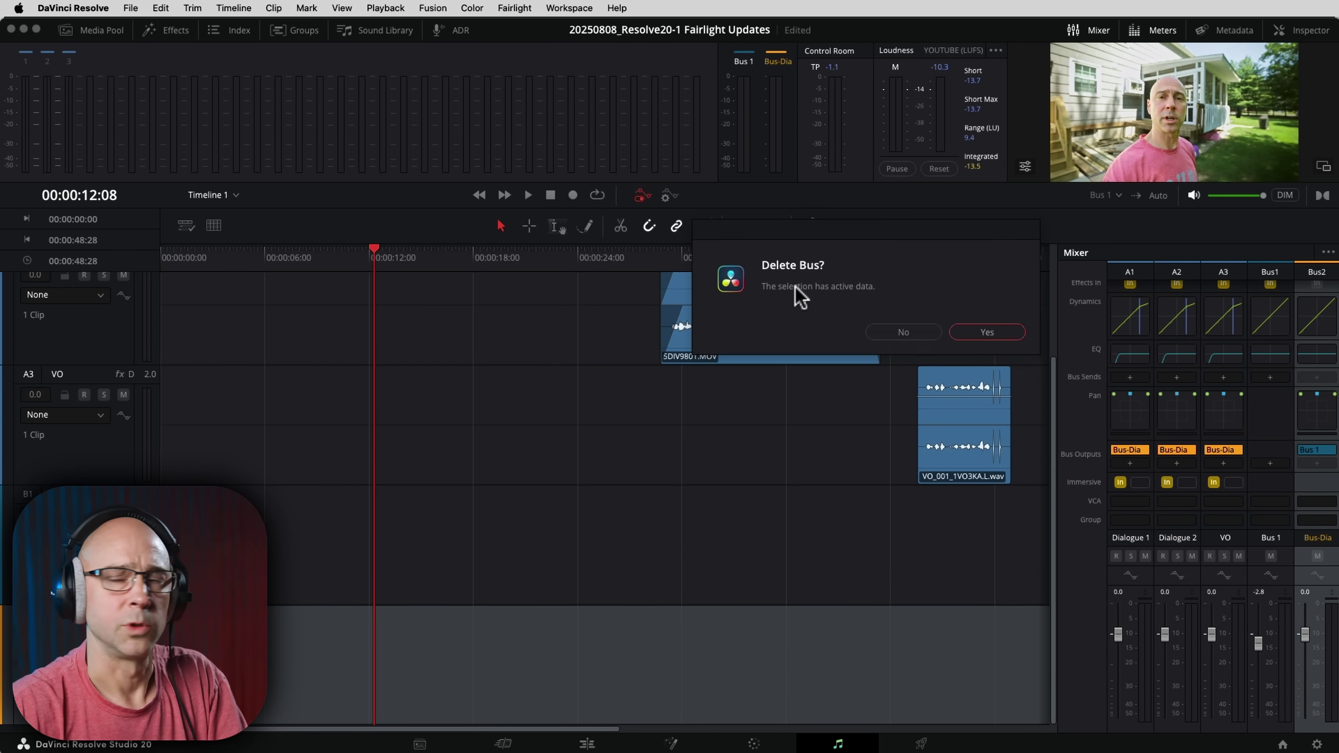
left_click(999, 333)
scroll(1225, 413, "down", 1)
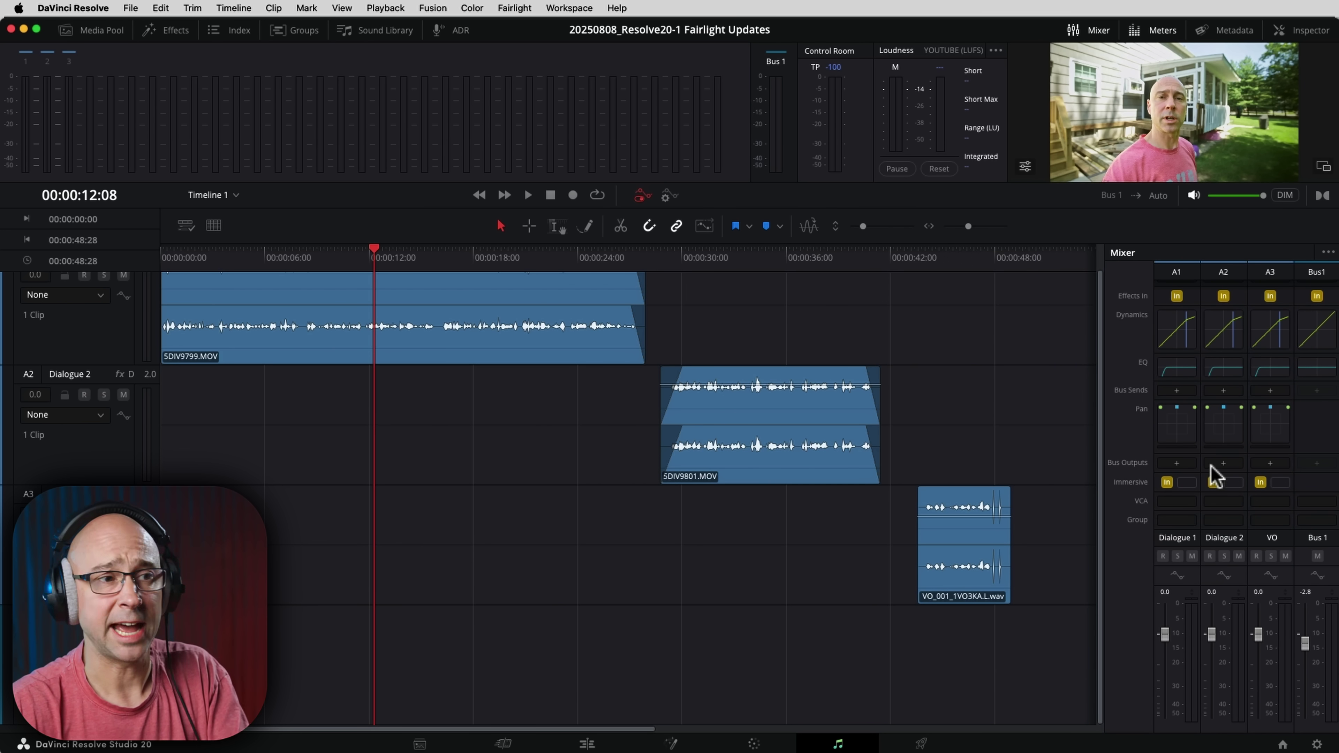
- Play the timeline briefly to check whether the tracks' audio reaches Bus 1
left_click(1116, 467)
key("space")
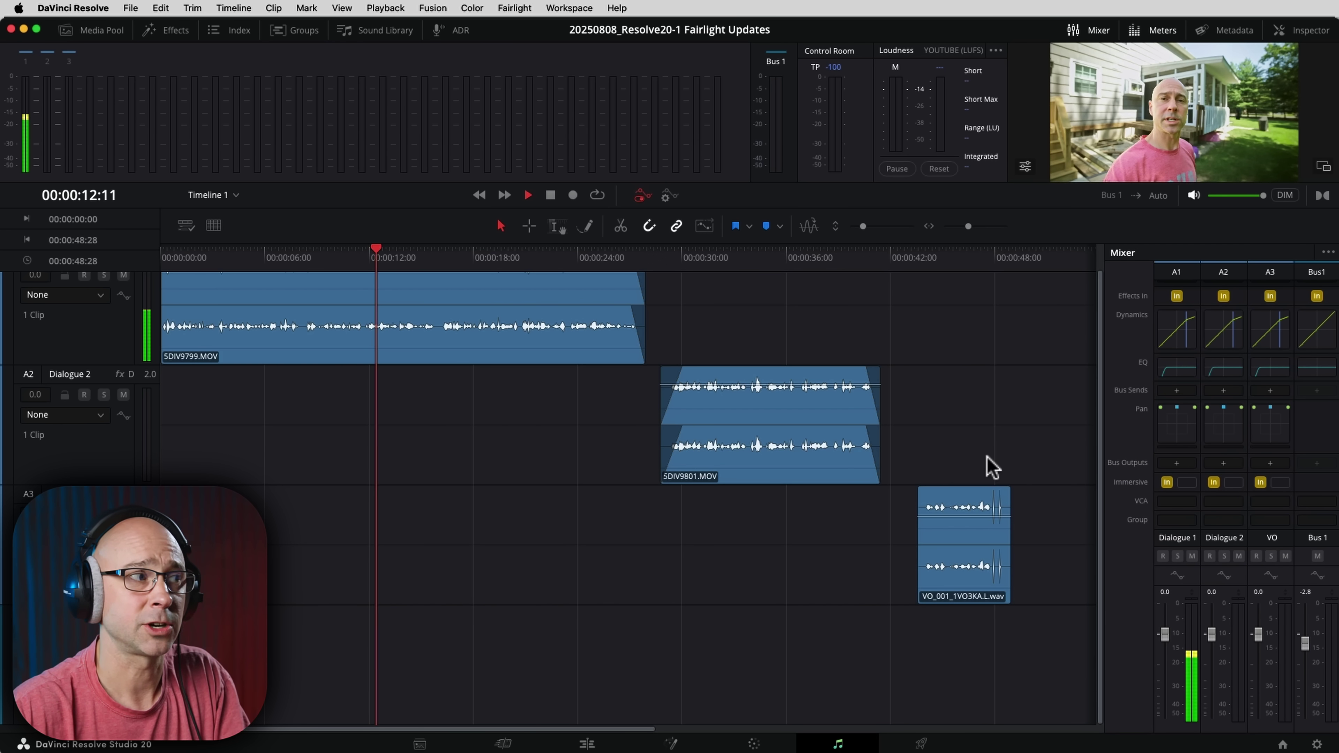
key("space")
- Assign the outputs of Dialogue 1, Dialogue 2 and VO to Bus 1 and play the timeline to check the signal
left_click(1180, 467)
left_click(1215, 472)
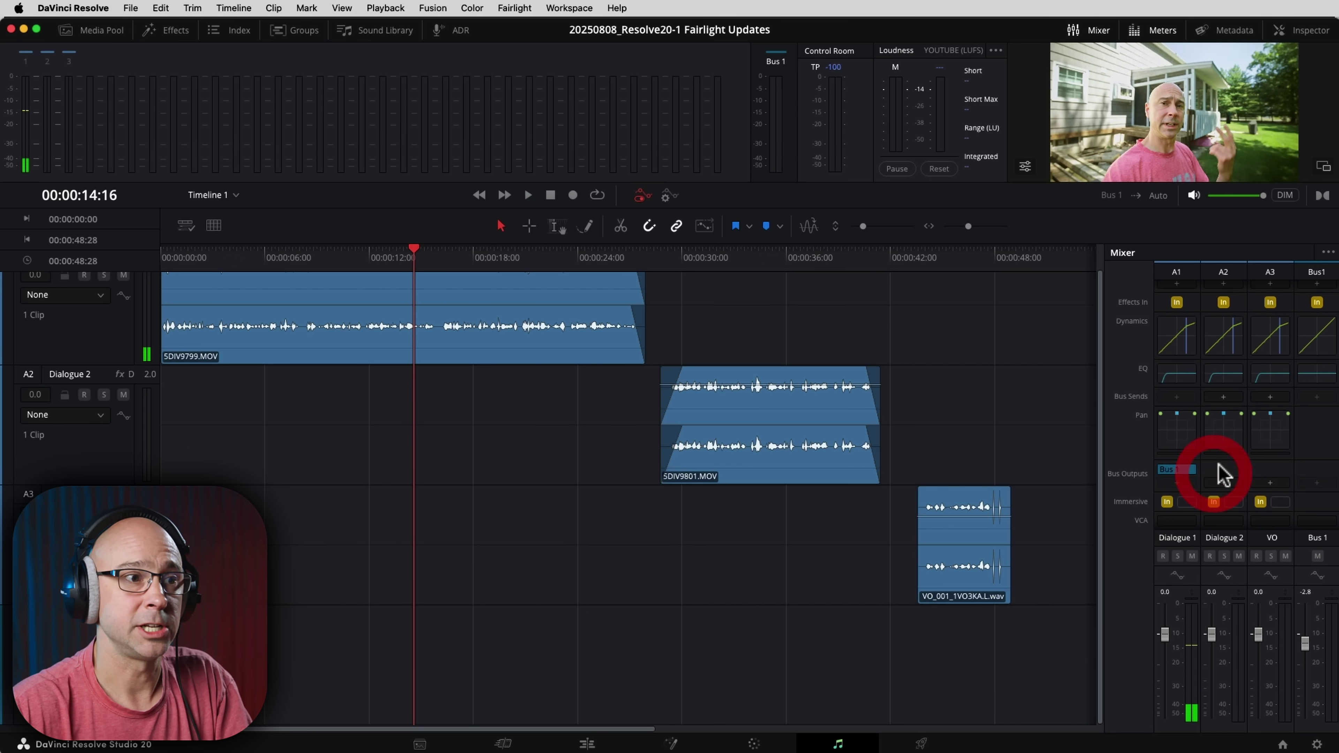
left_click(1226, 482)
left_click(1270, 498)
left_click(1270, 482)
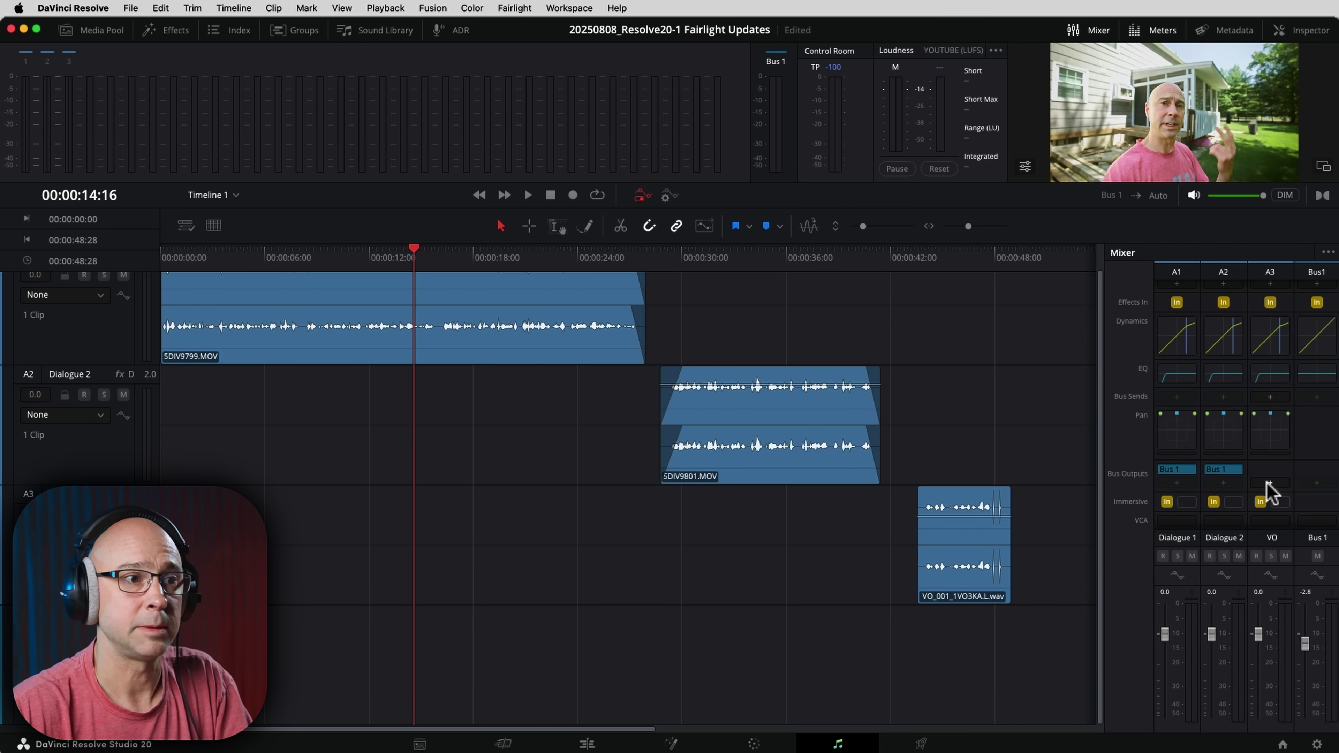
left_click(1307, 498)
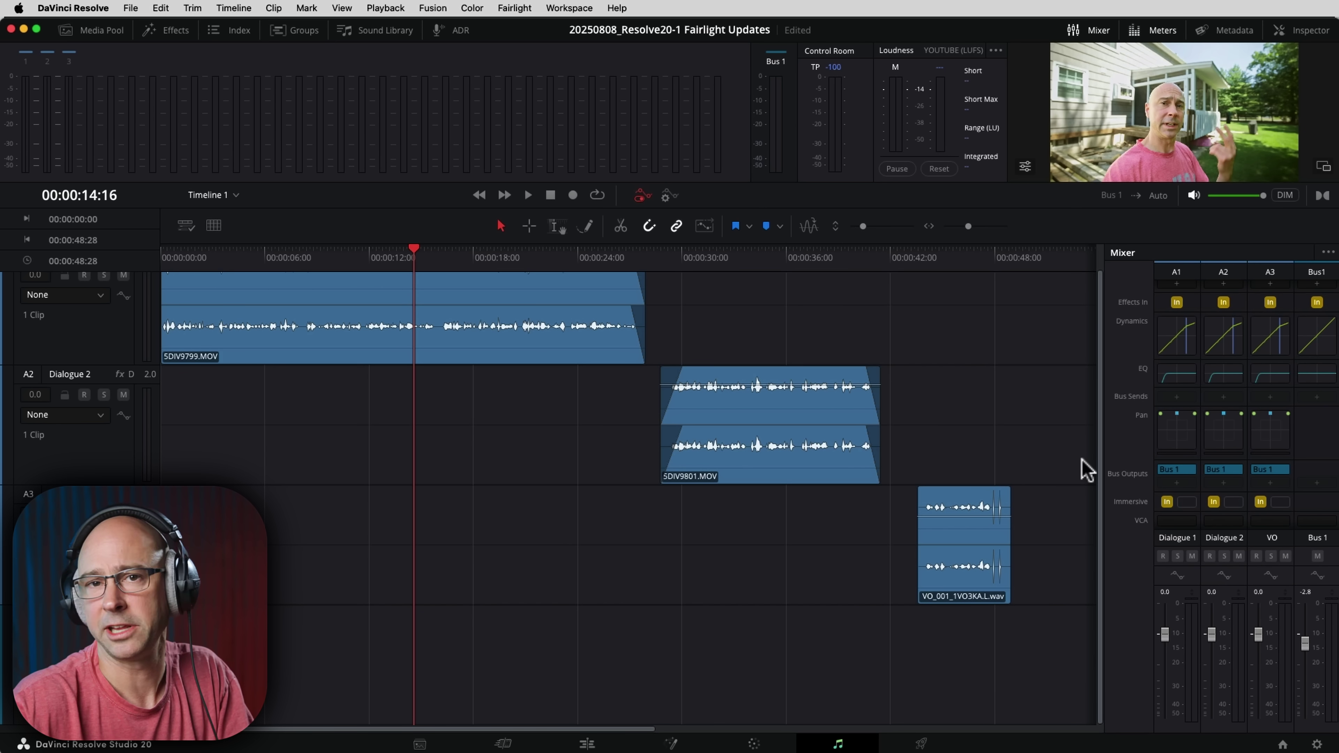
key("space")
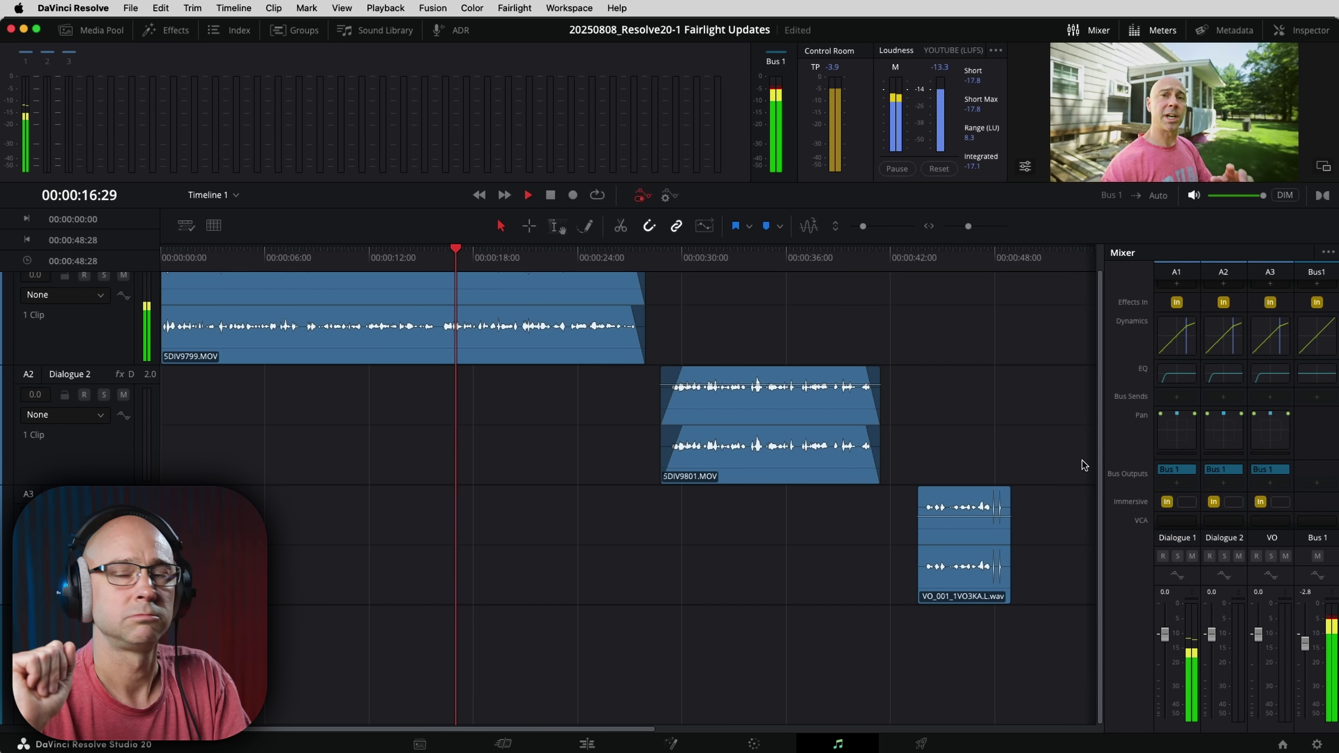
key("space")
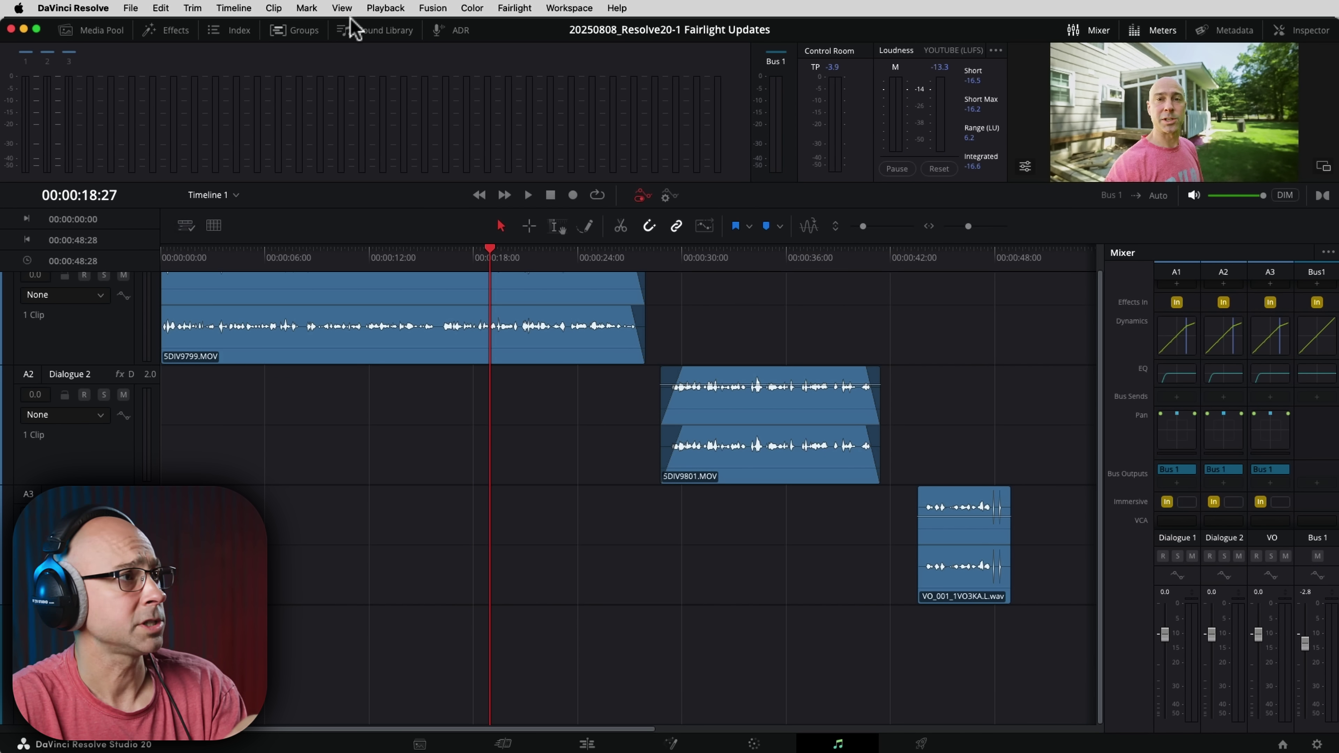
- Try to delete Bus 1 from the track list in the Index
left_click(236, 34)
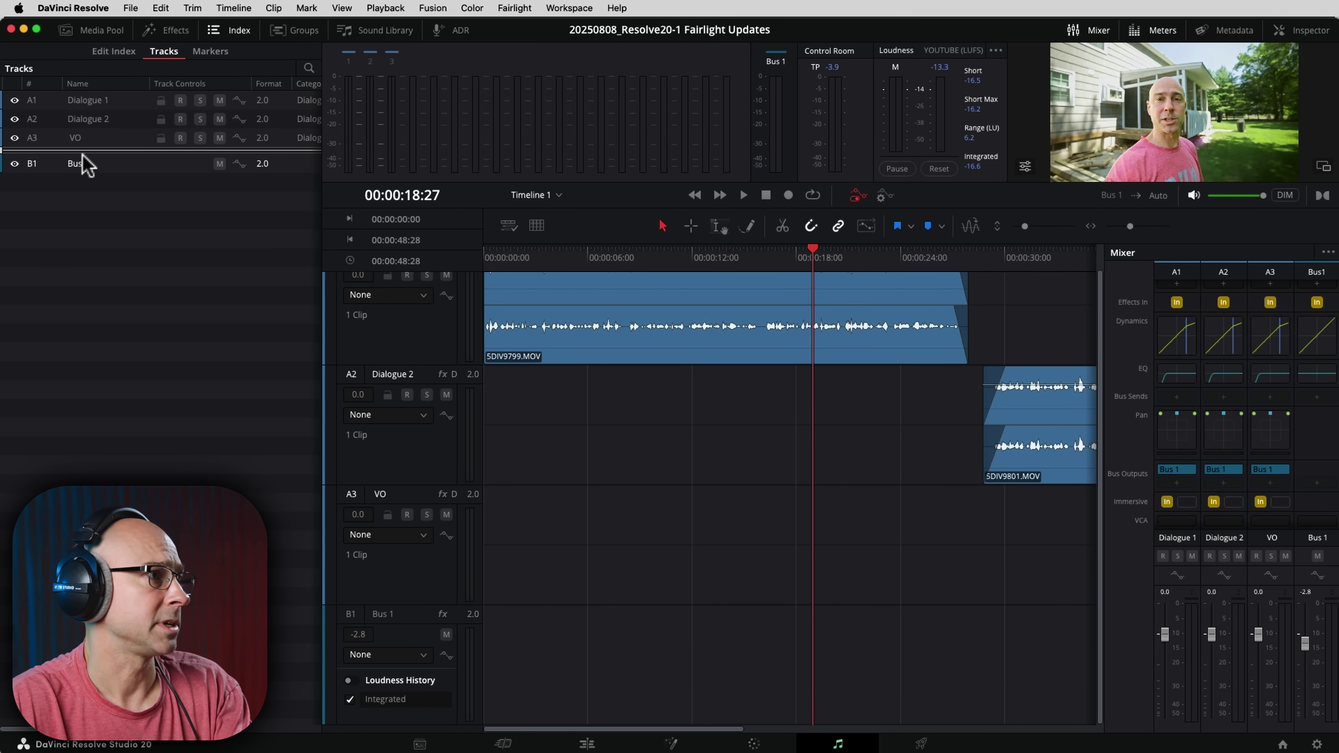
left_click(117, 169)
right_click(119, 172)
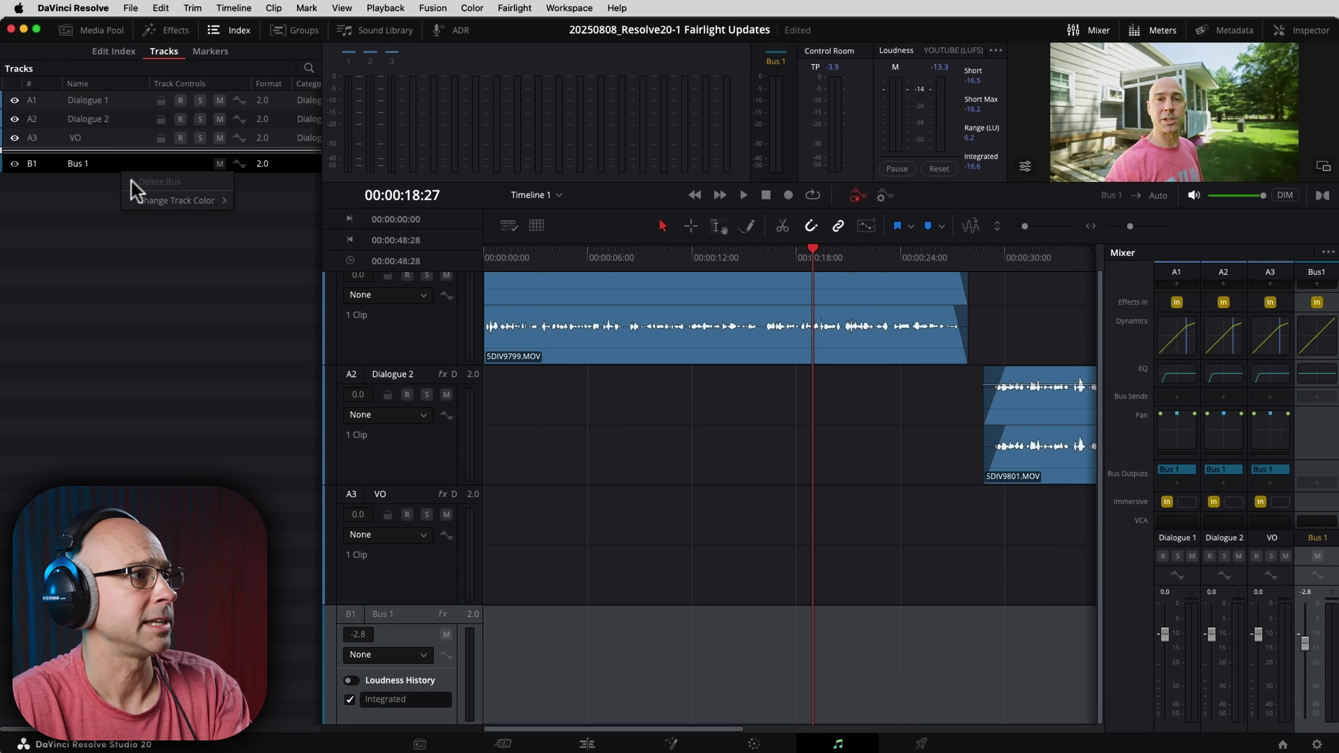
left_click(143, 182)
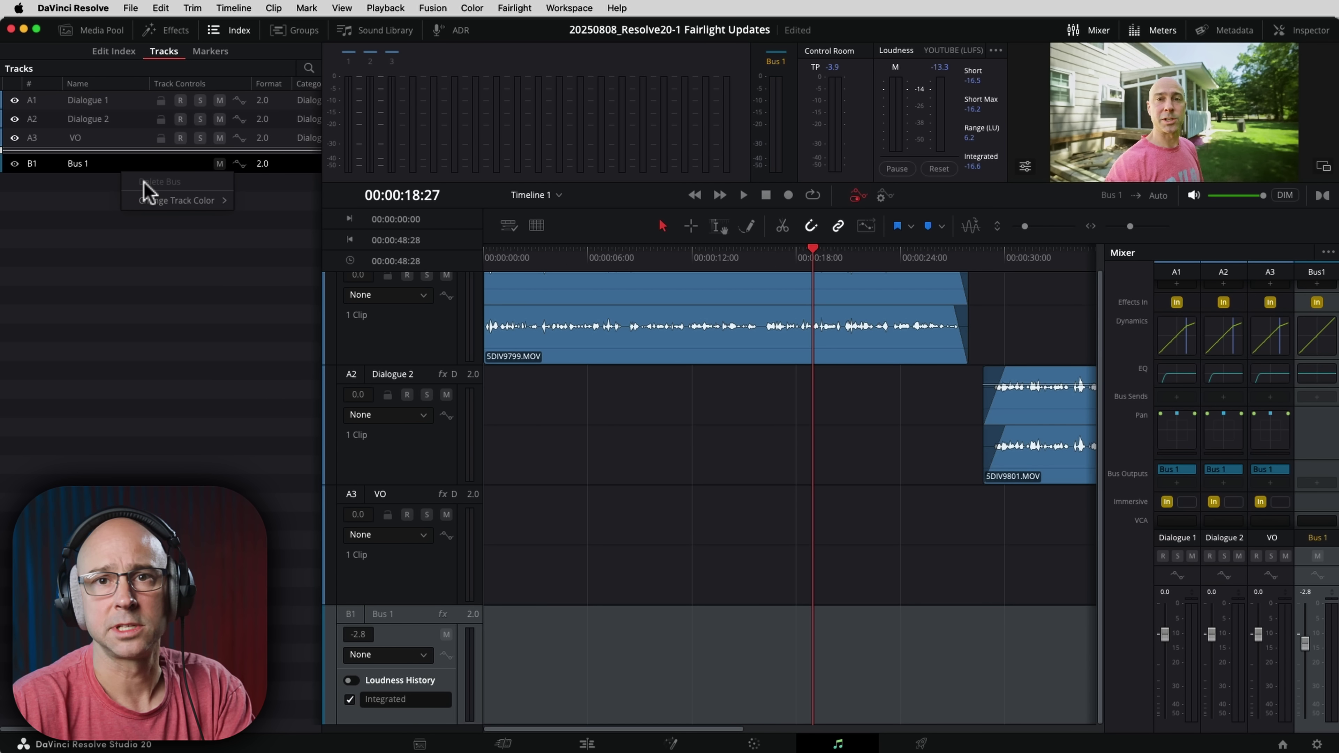
left_click(179, 342)
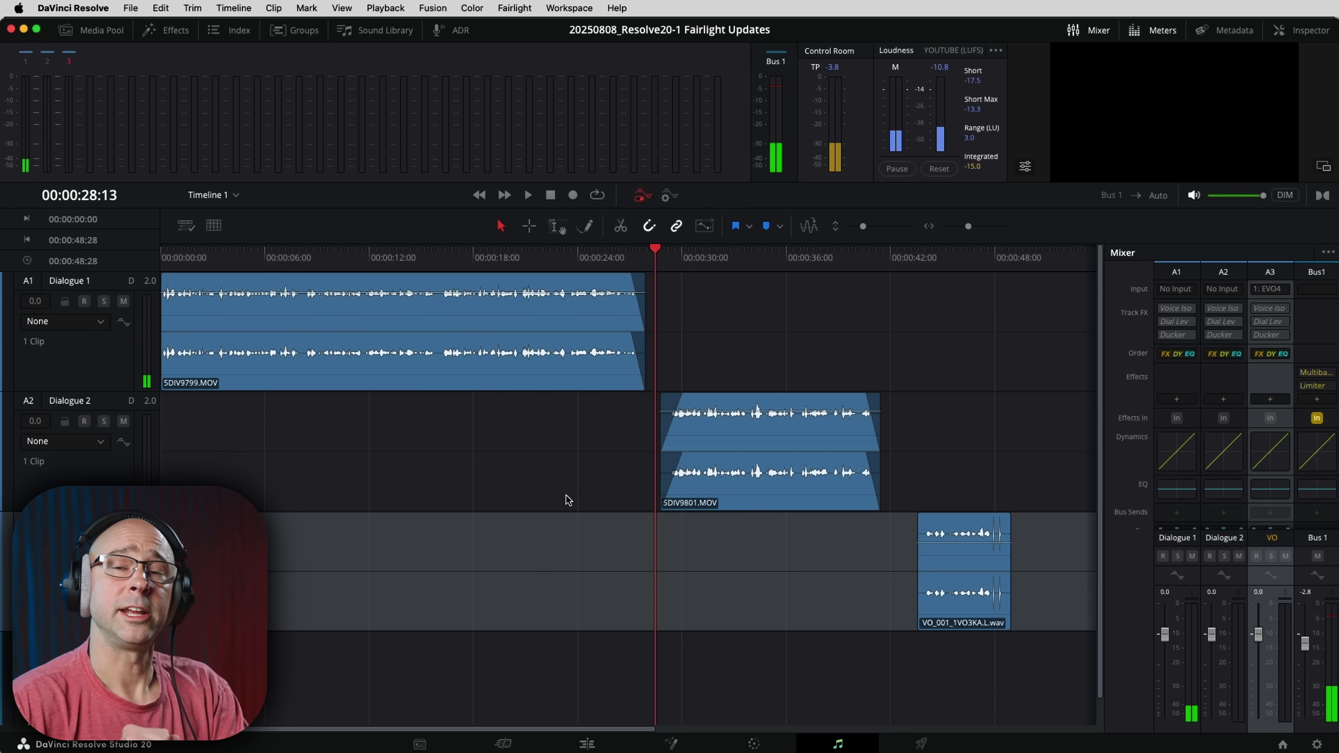
- Play through the Dialogue 2 clip to hear its sound without dialogue matching
key("space")
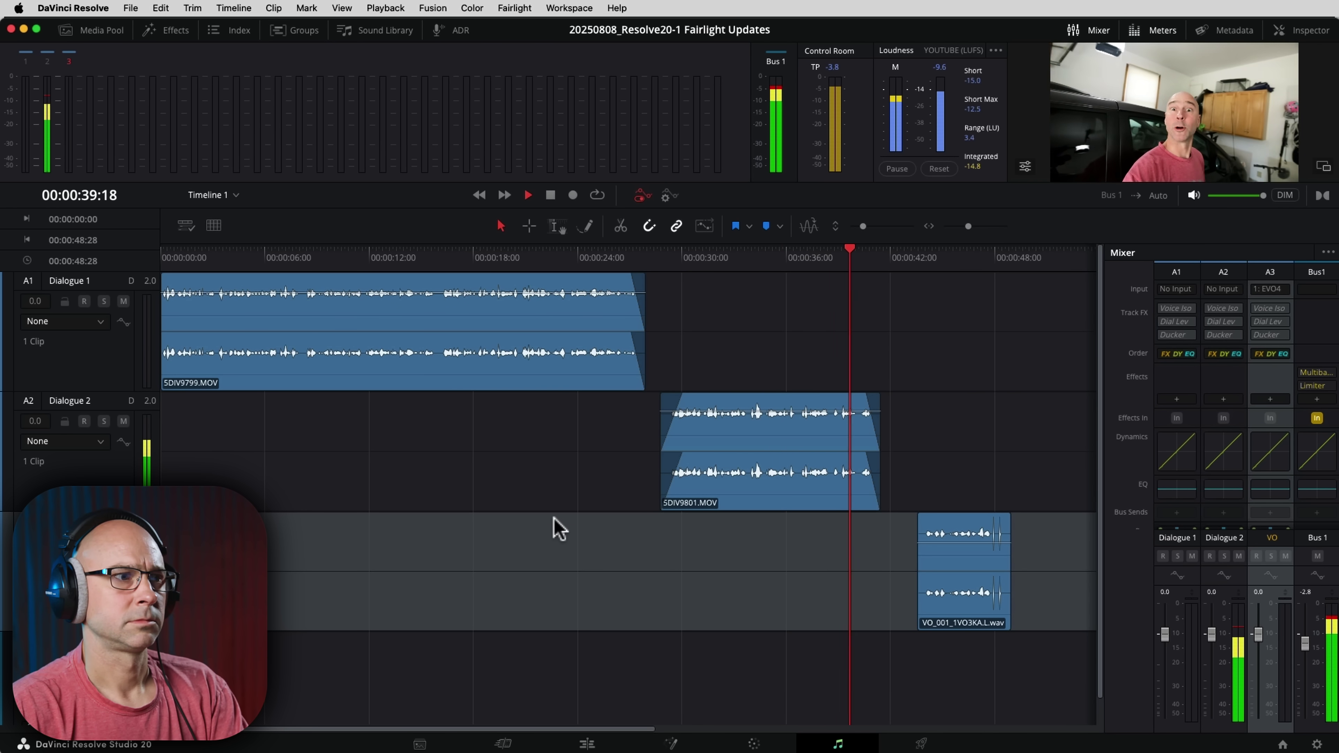
key("space")
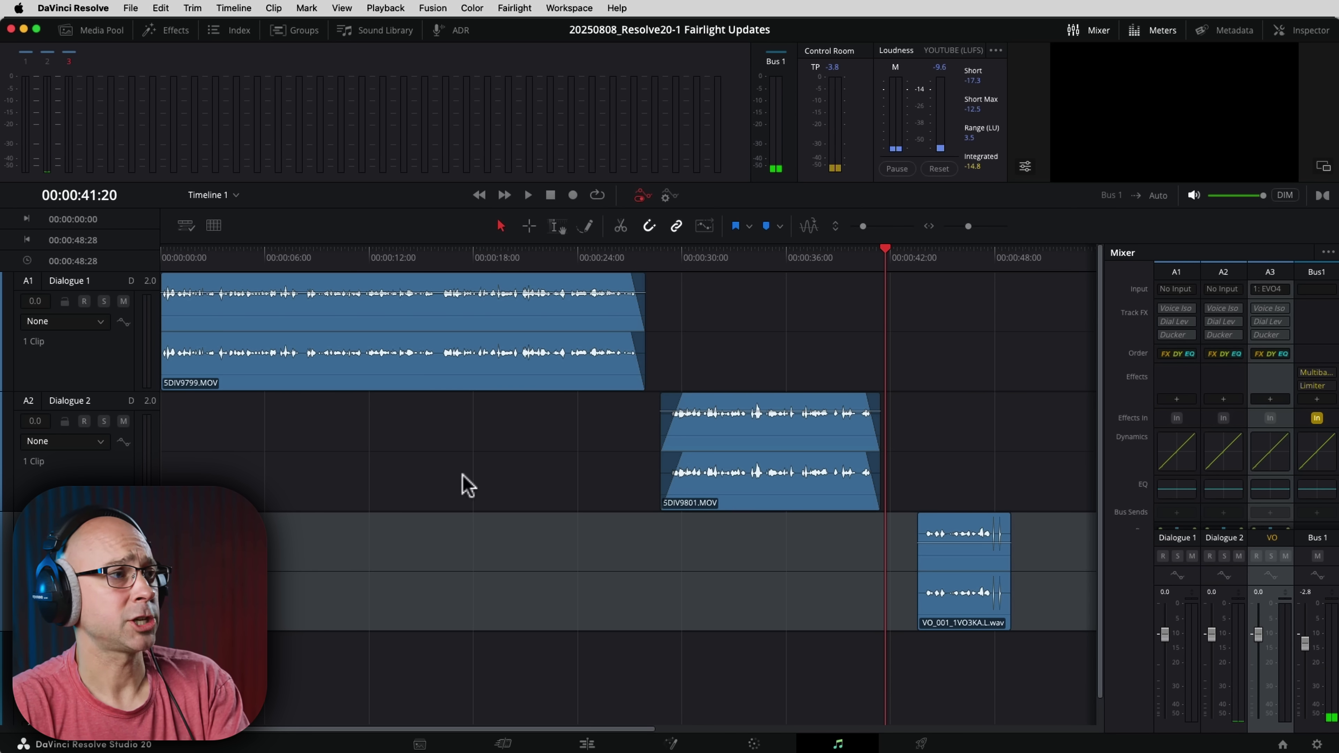
- Capture a Dialogue Matcher profile from the 5DIV9799.MOV clip on the Dialogue 1 track
left_click(426, 260)
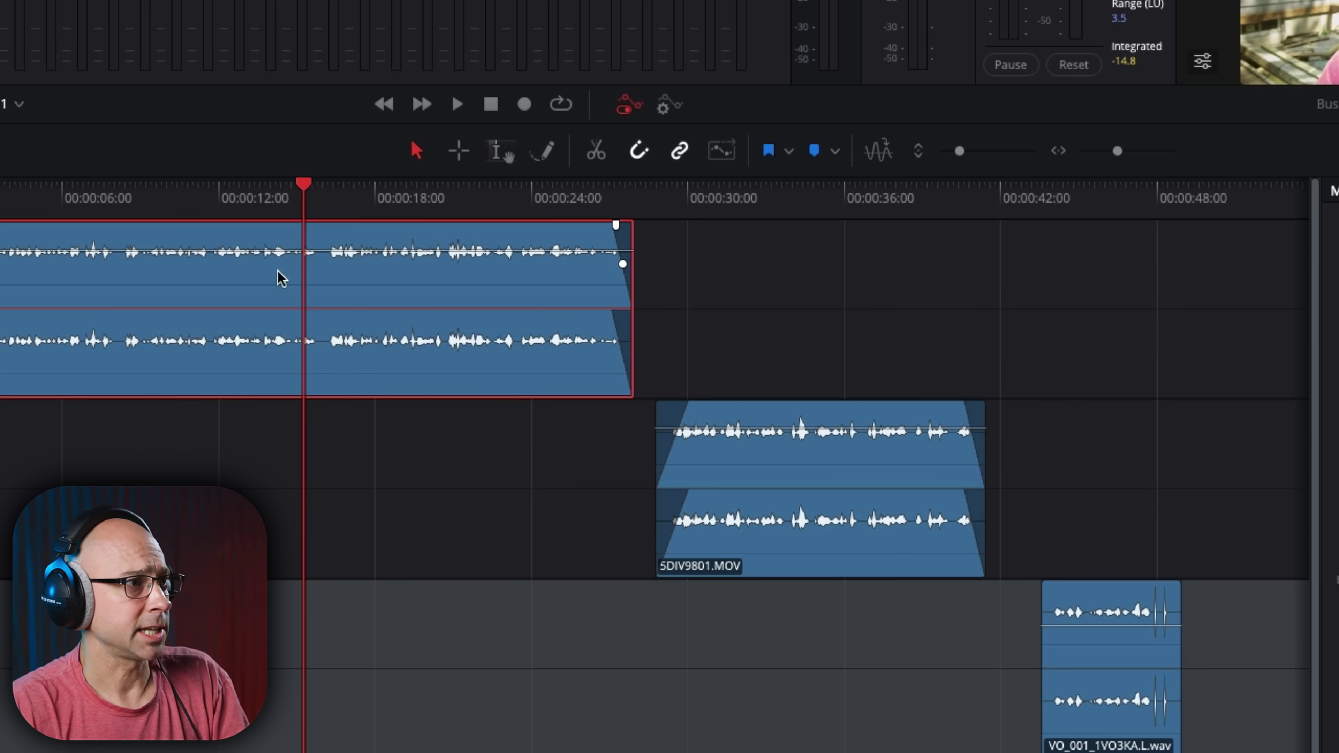
right_click(408, 306)
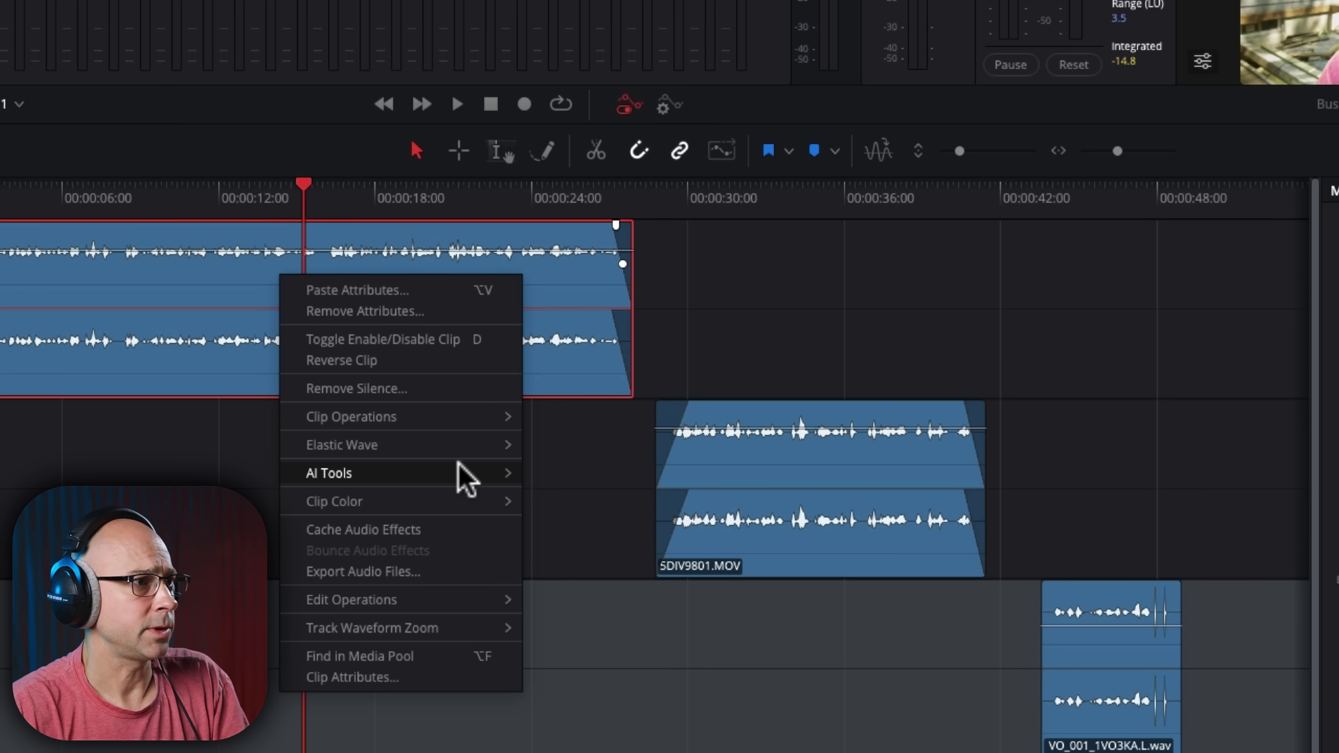
mouse_move(458, 465)
mouse_move(635, 472)
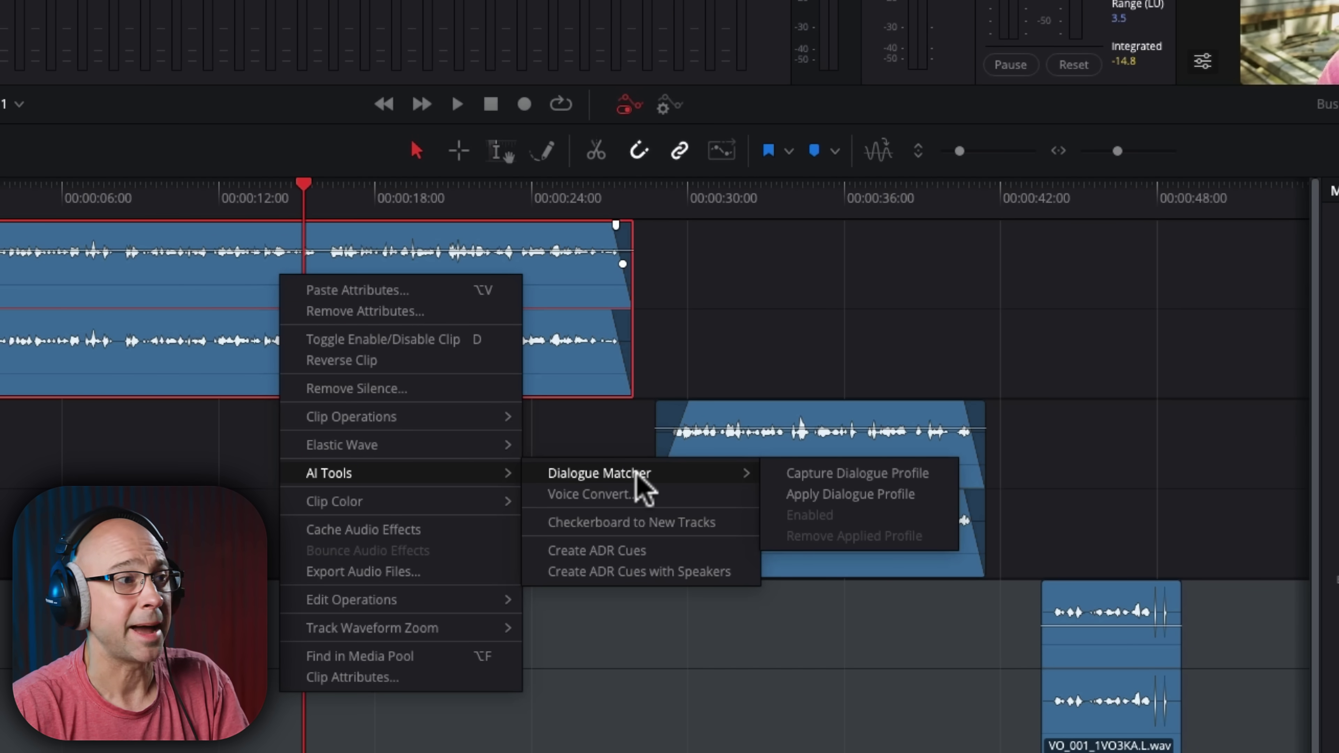
left_click(819, 475)
- Apply the captured dialogue profile to the 5DIV9801.MOV clip on Dialogue 2 and play it from near its start
left_click(794, 467)
right_click(794, 462)
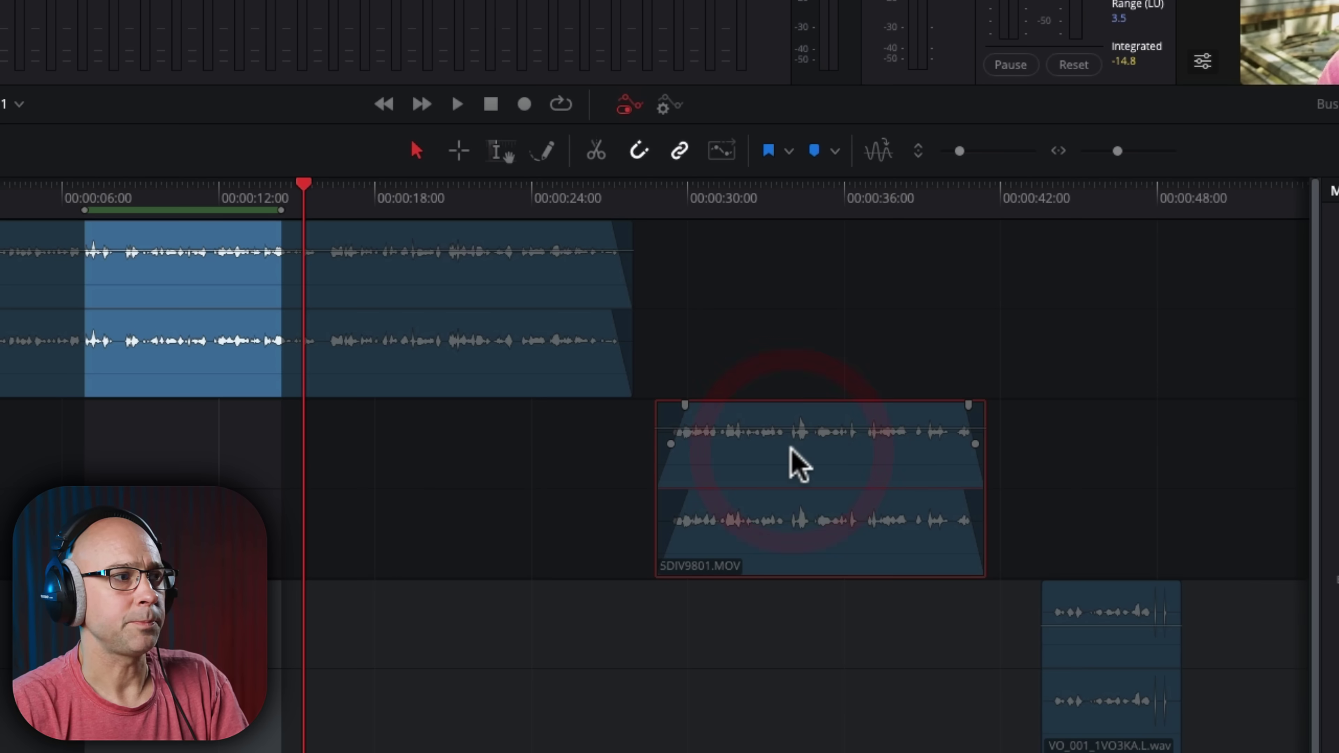
mouse_move(823, 675)
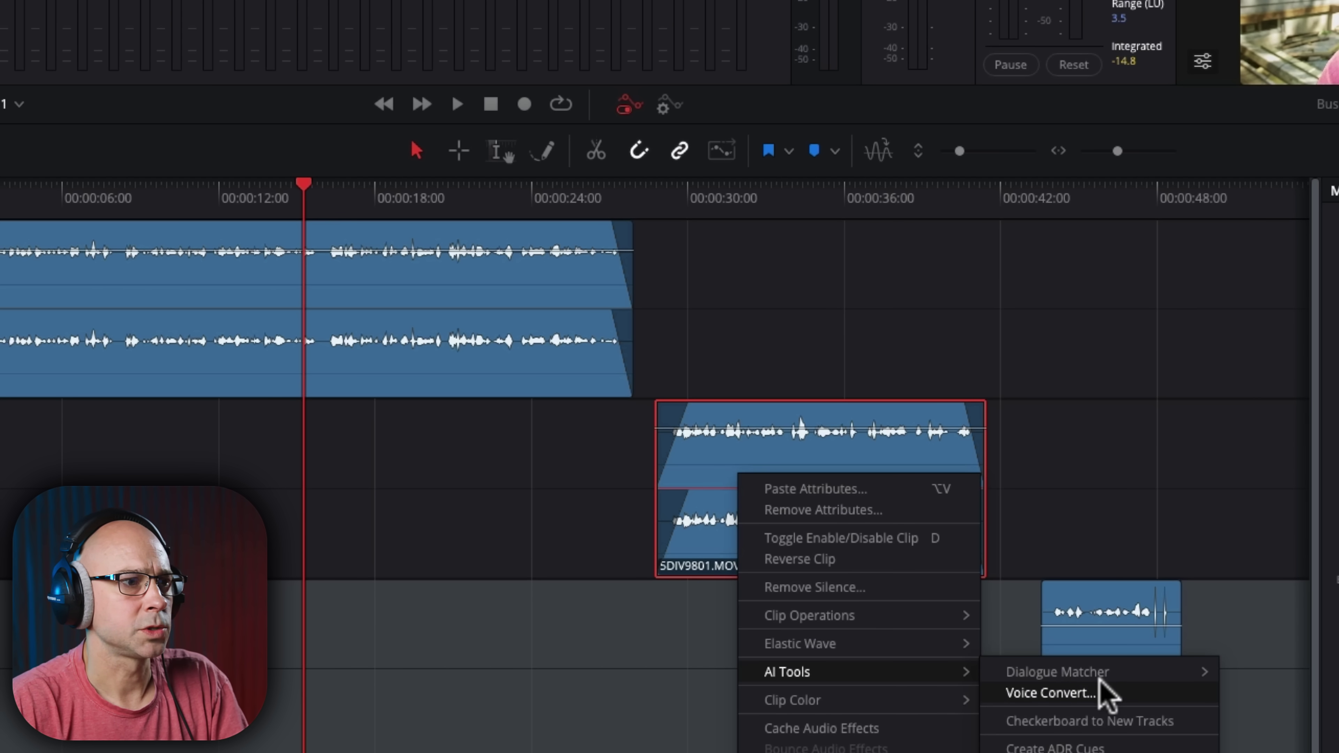
mouse_move(1107, 675)
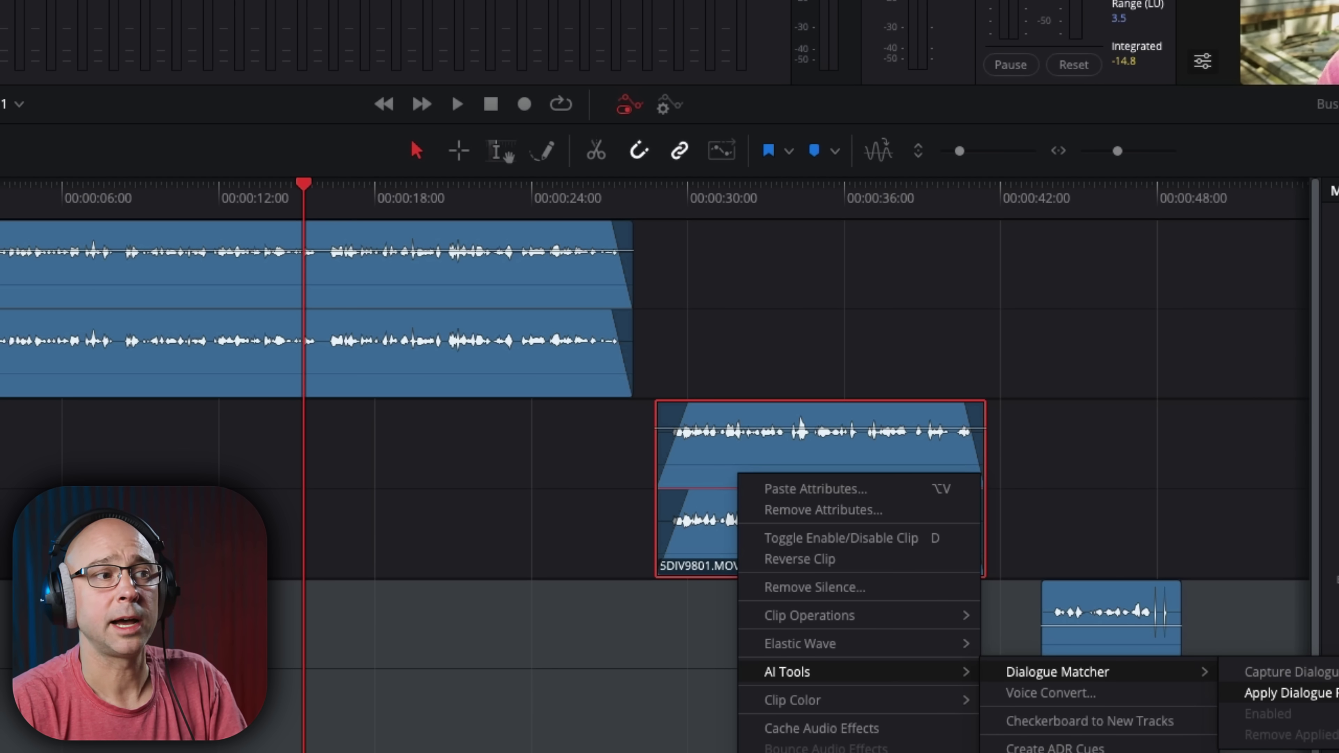
left_click(1292, 694)
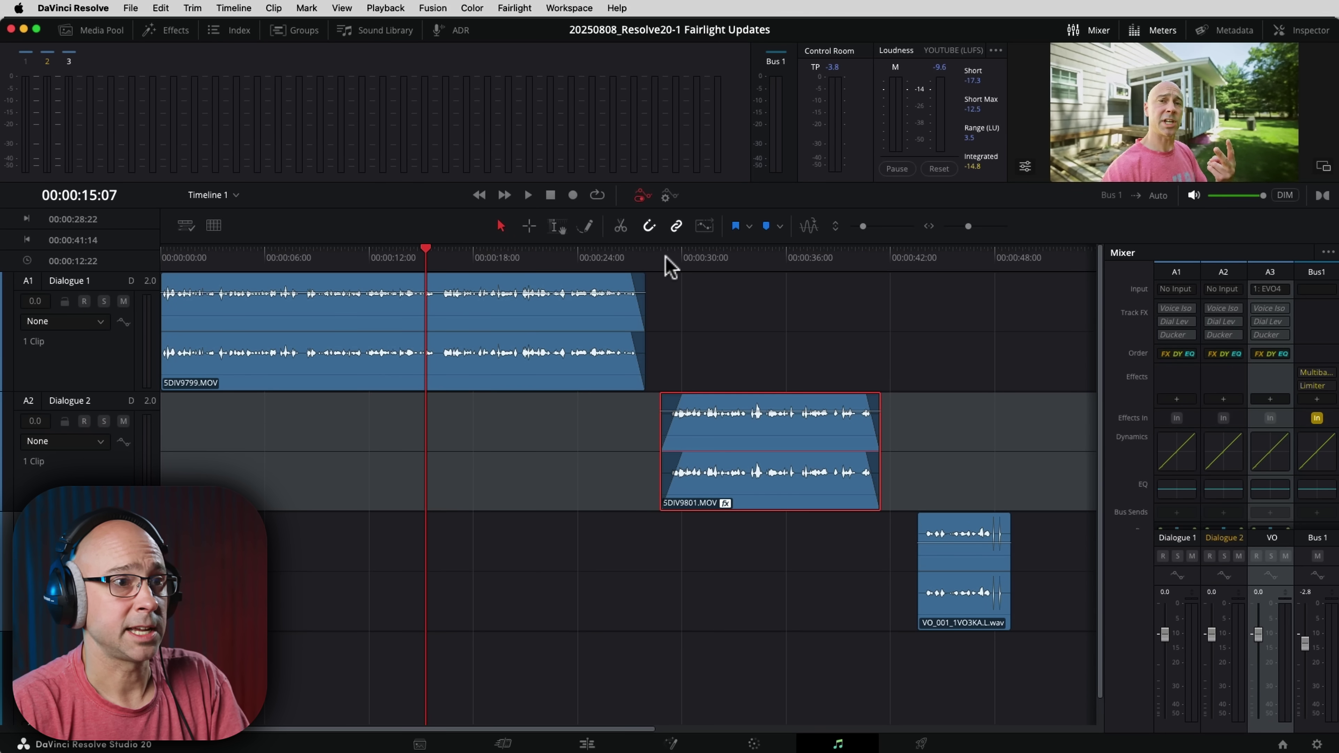
left_click(666, 259)
key("space")
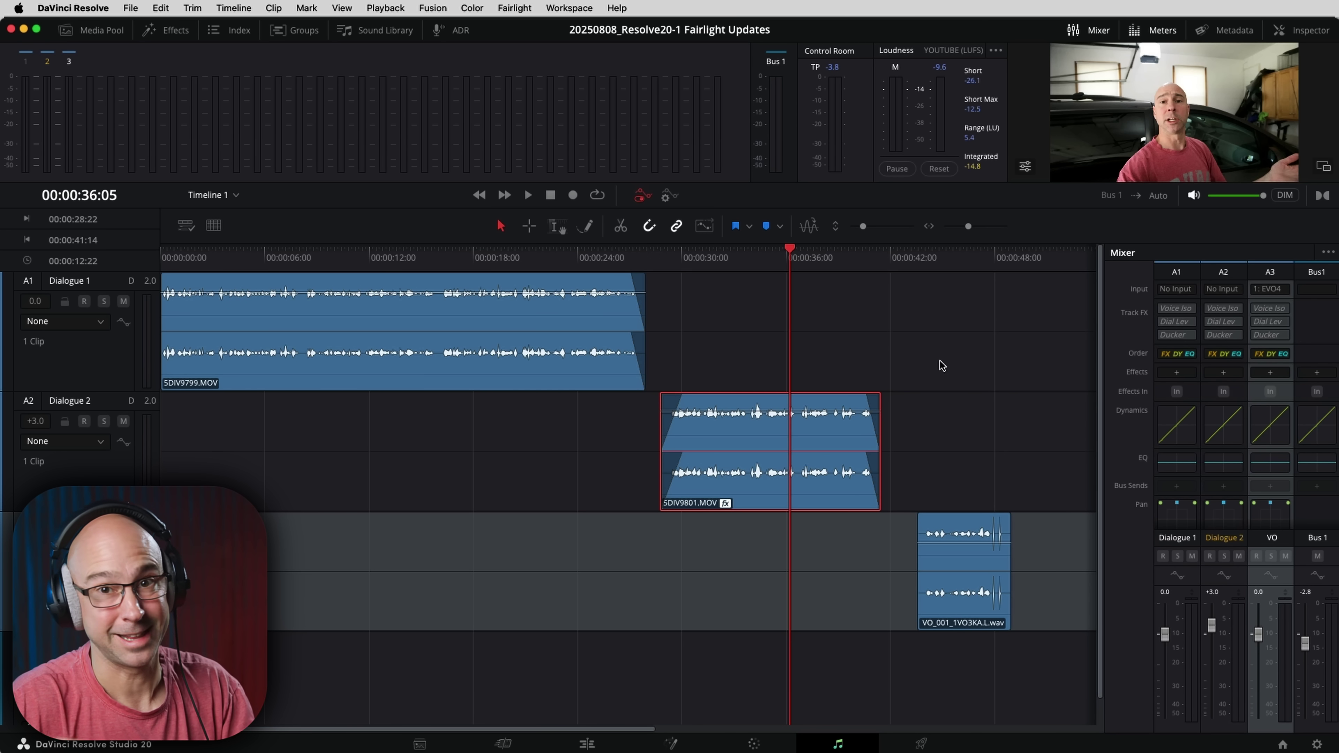
- Show the 5DIV9801.MOV clip's effects in the Inspector and set the Dialogue Matcher's Voice Iso to 47
left_click(722, 441)
left_click(719, 431)
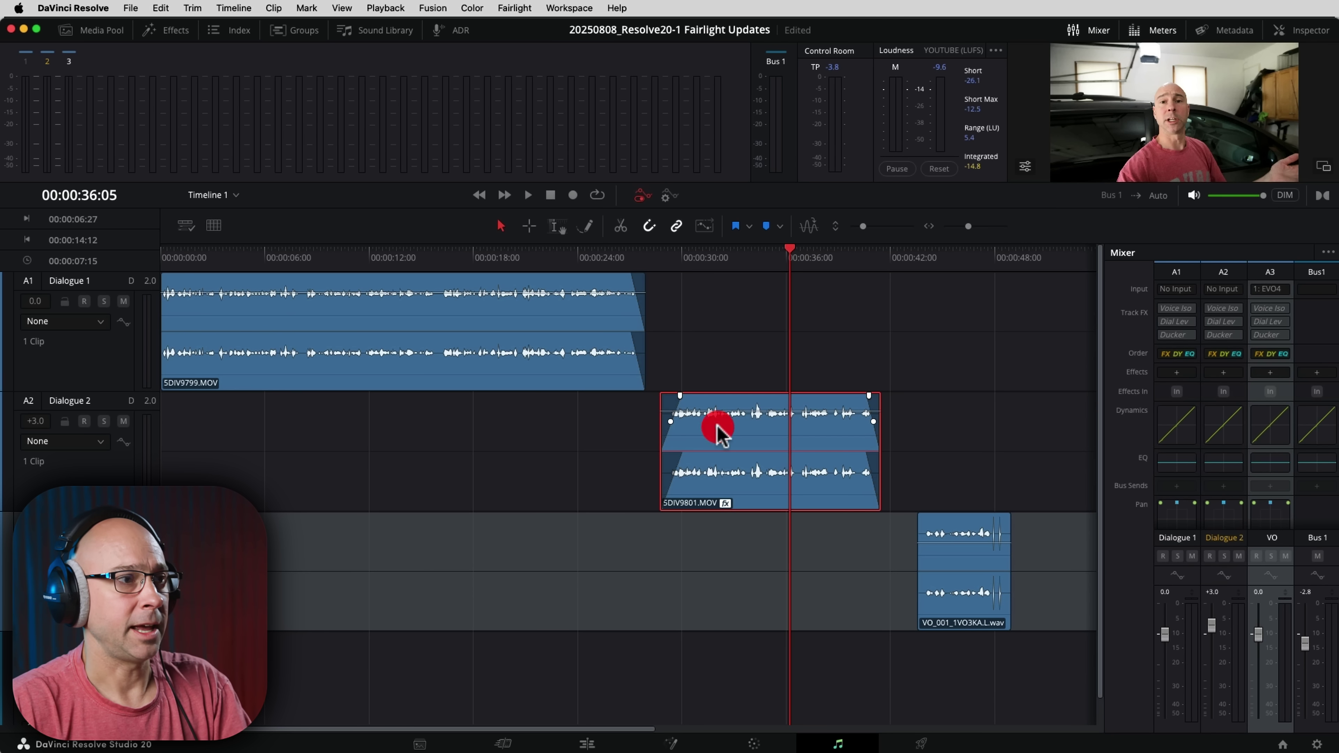
left_click(1309, 31)
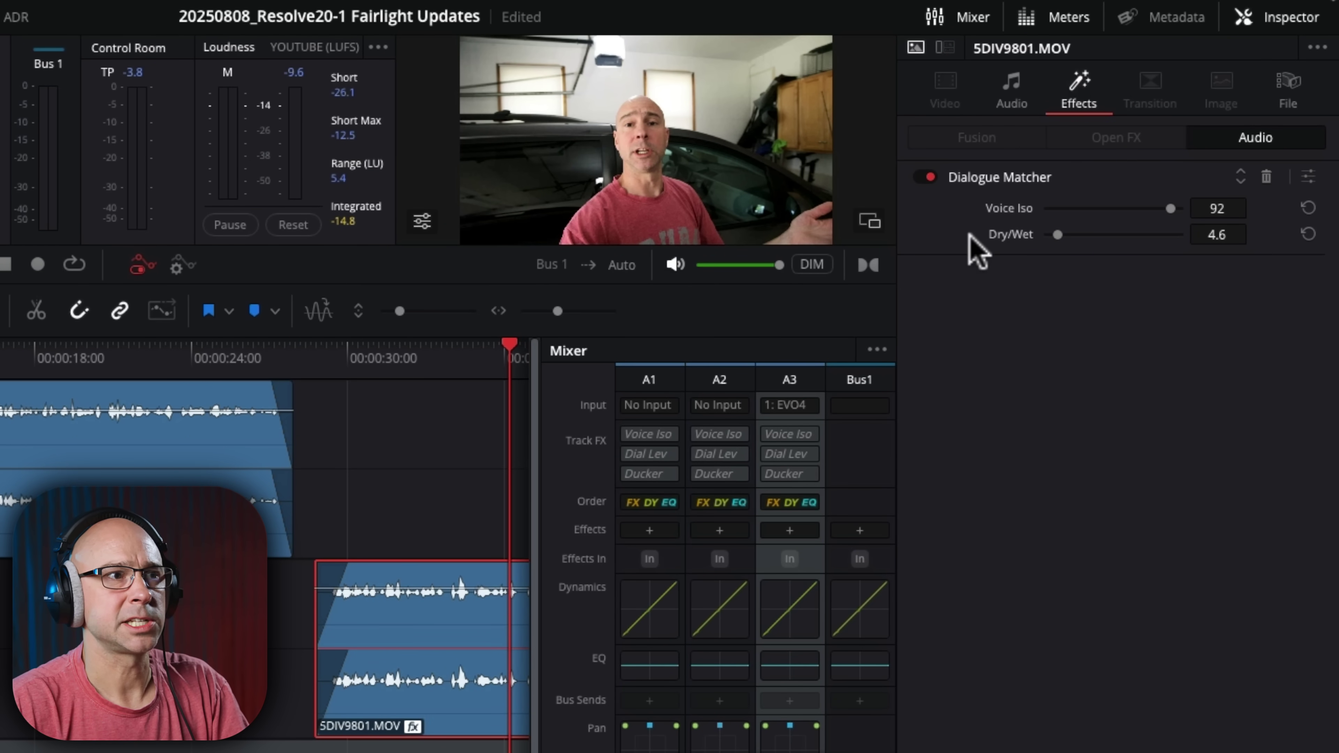
left_click_drag(1171, 208, 1108, 207)
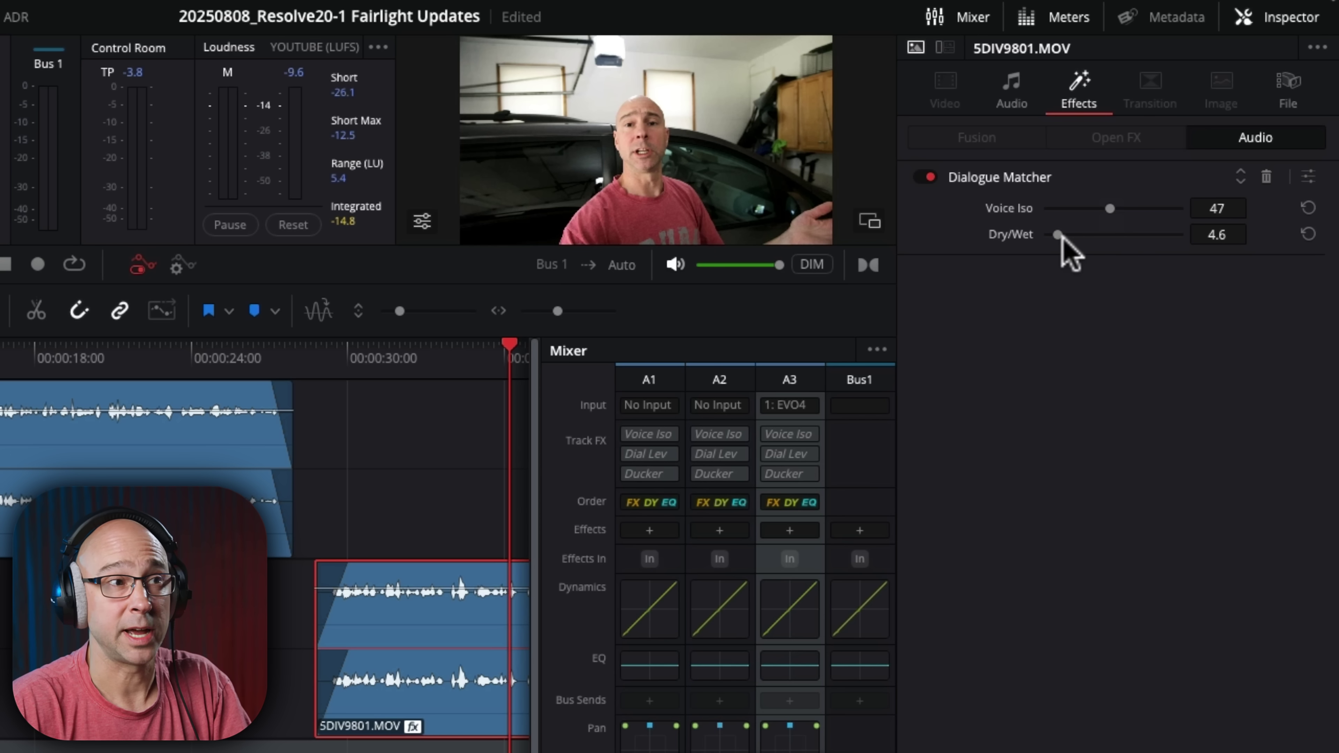
- Play the 5DIV9801.MOV clip from near its start while raising the Dialogue Matcher's Dry/Wet to 50.0
left_click(339, 369)
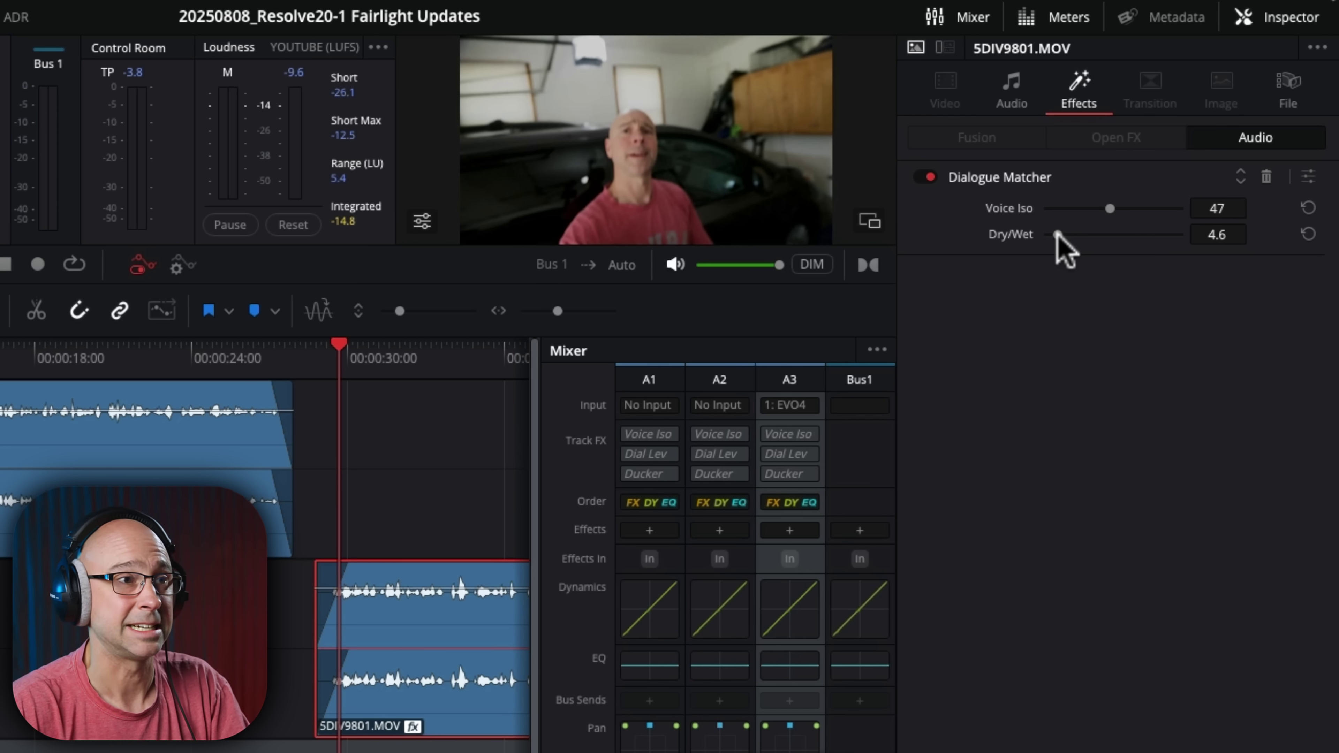
key("space")
left_click_drag(1057, 235, 1184, 249)
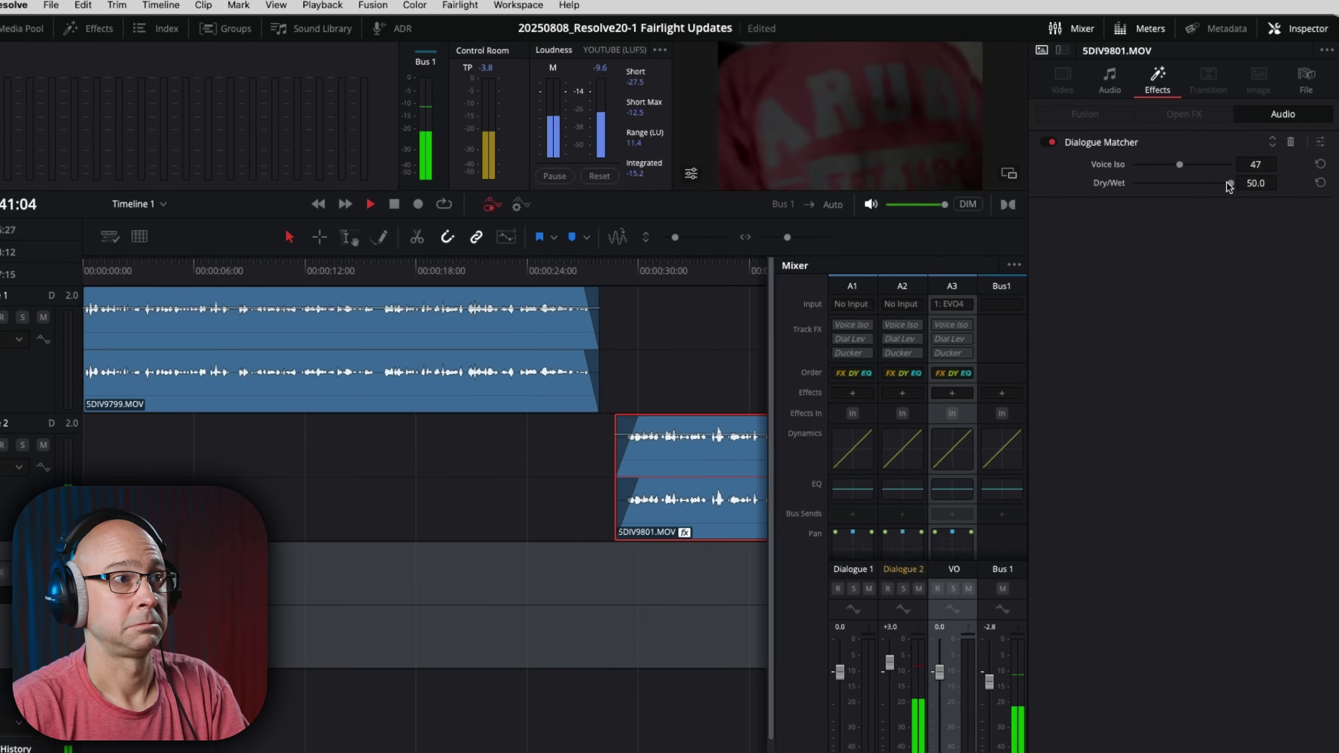
key("space")
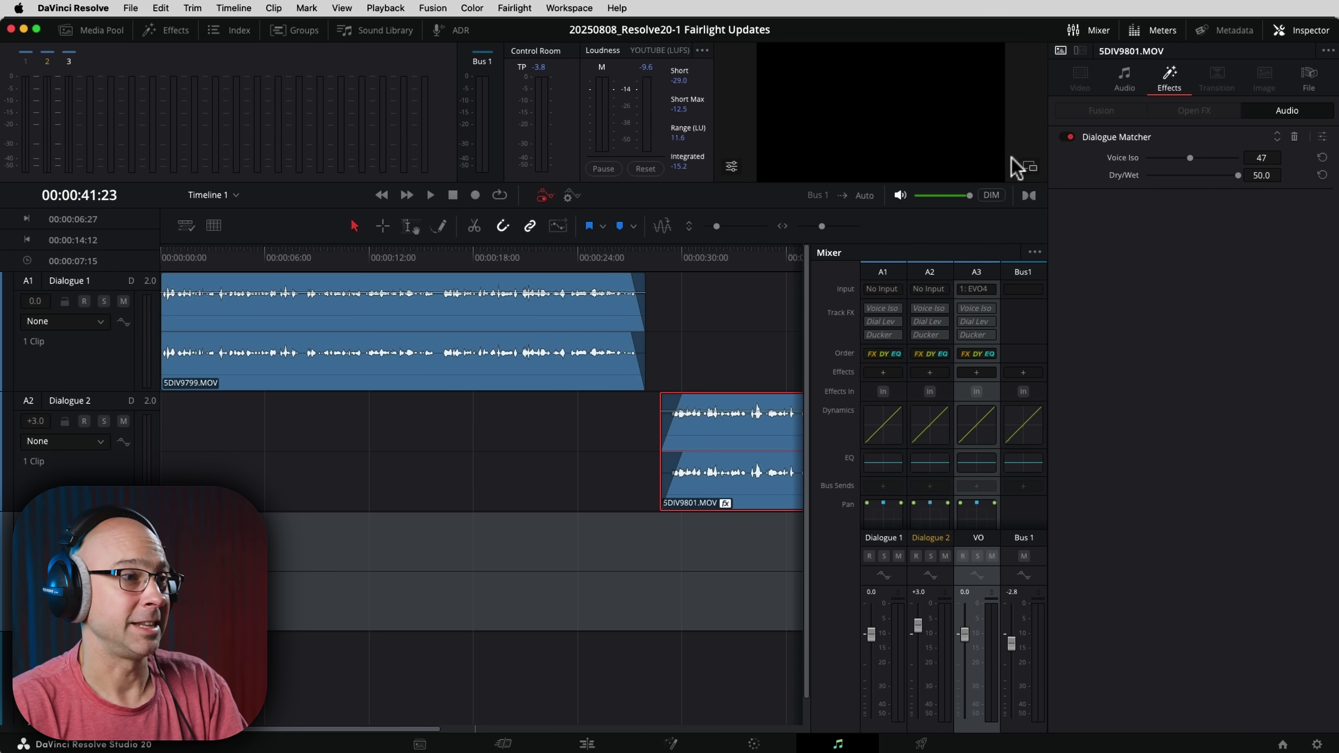
- Remove the Dialogue Matcher effect from the 5DIV9801.MOV clip on Dialogue 2 and capture a dialogue profile from that clip
left_click(1294, 138)
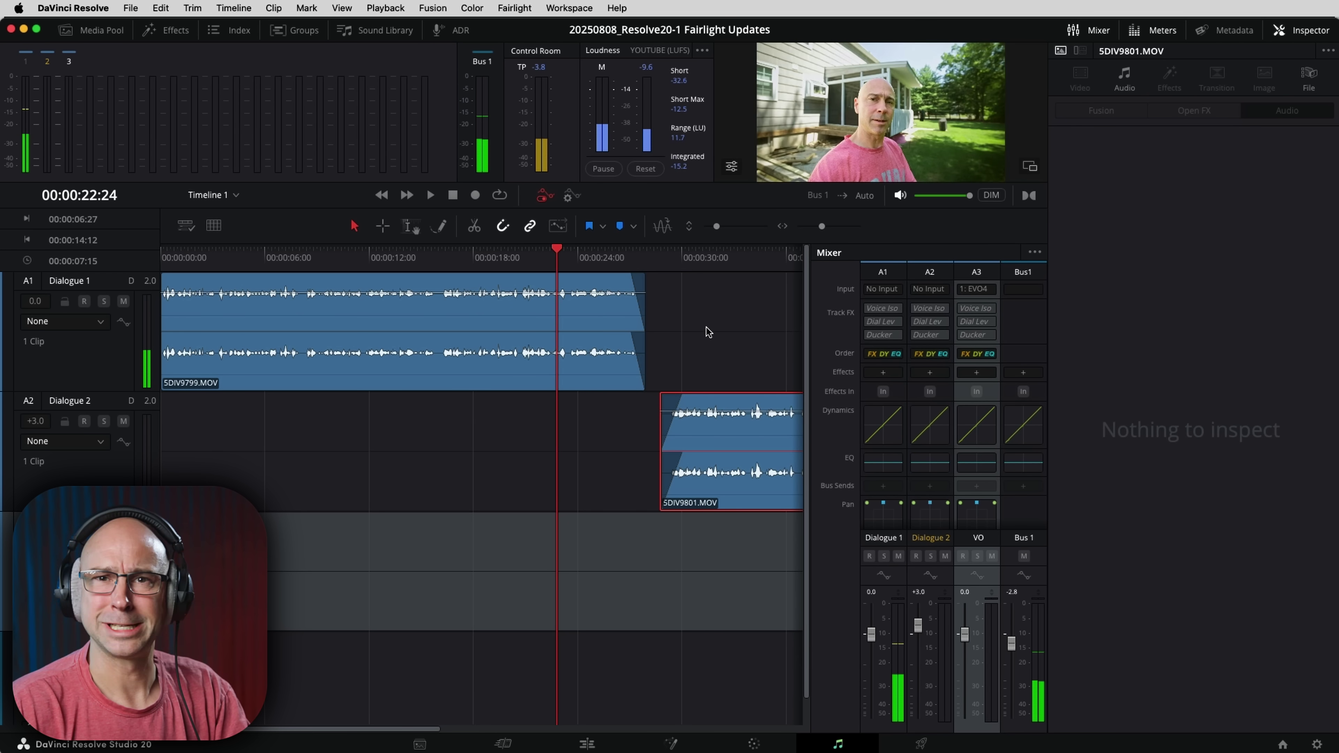
left_click(722, 435)
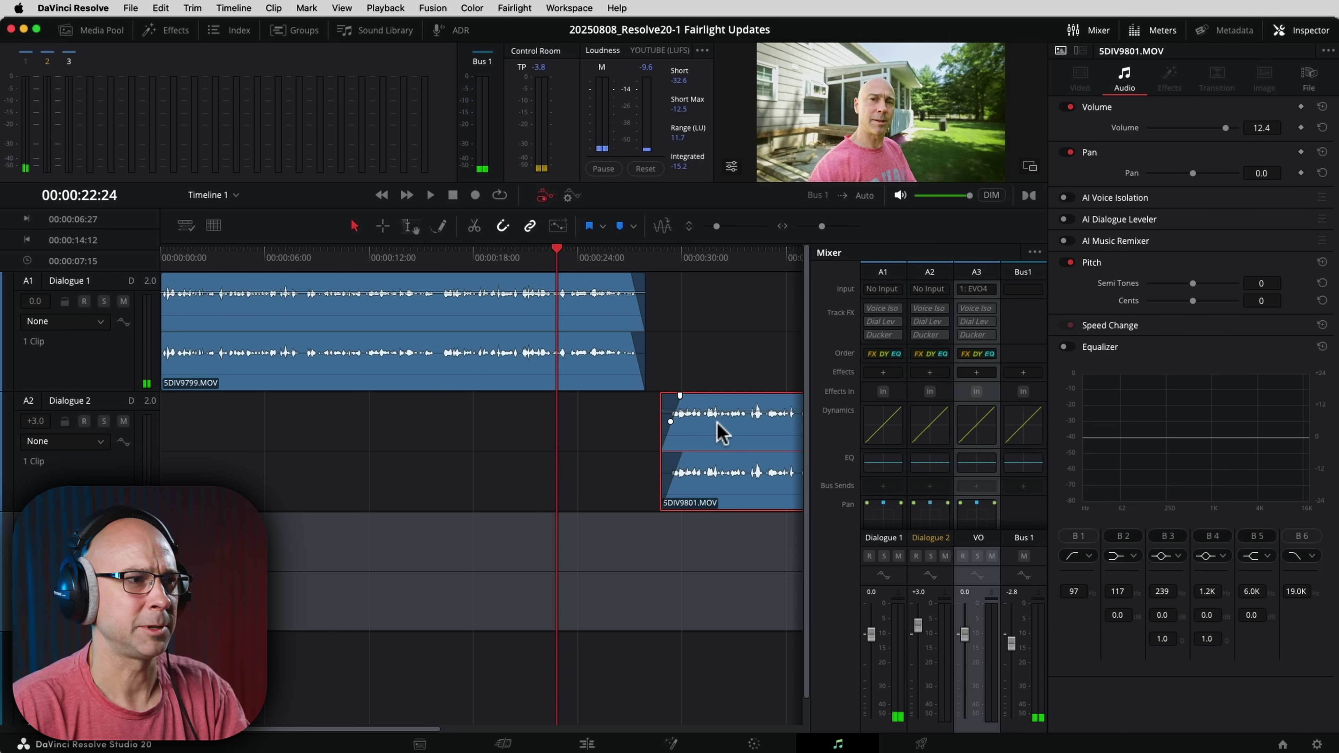
scroll(763, 364, "right", 5)
right_click(640, 434)
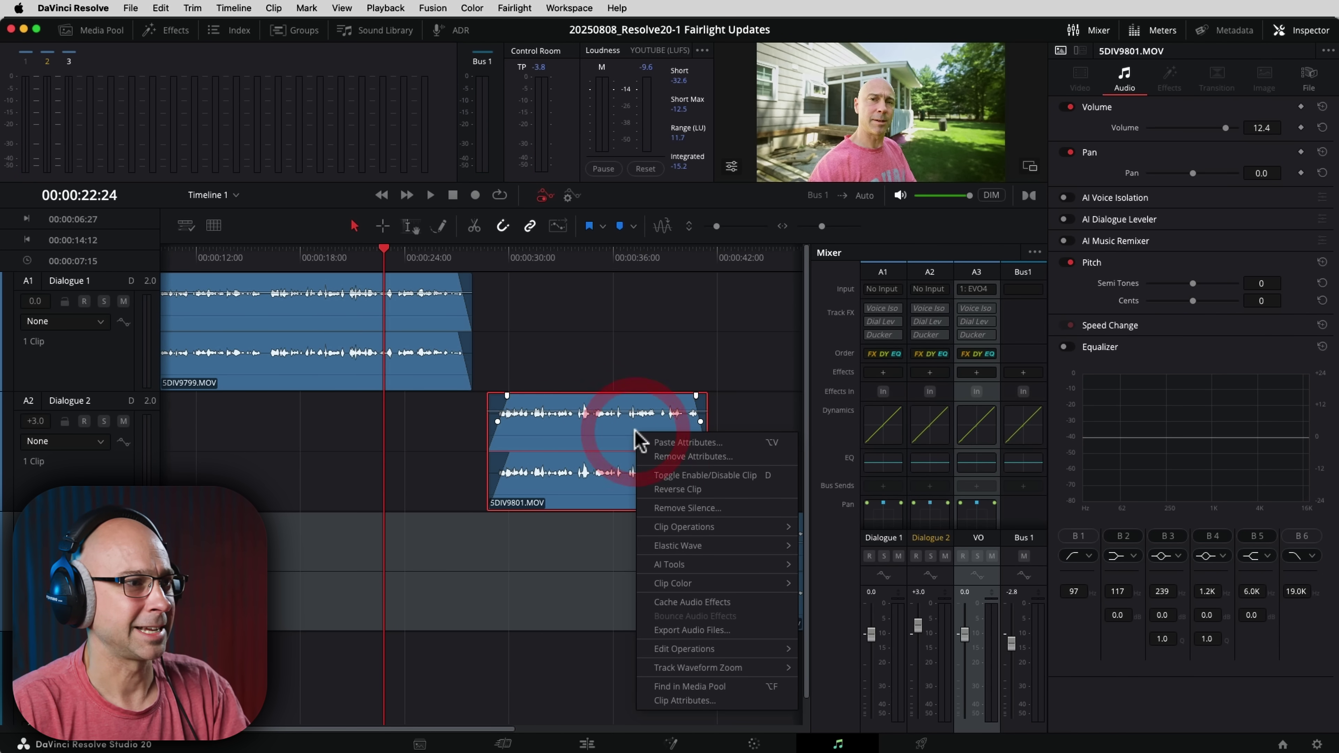
mouse_move(685, 564)
mouse_move(891, 563)
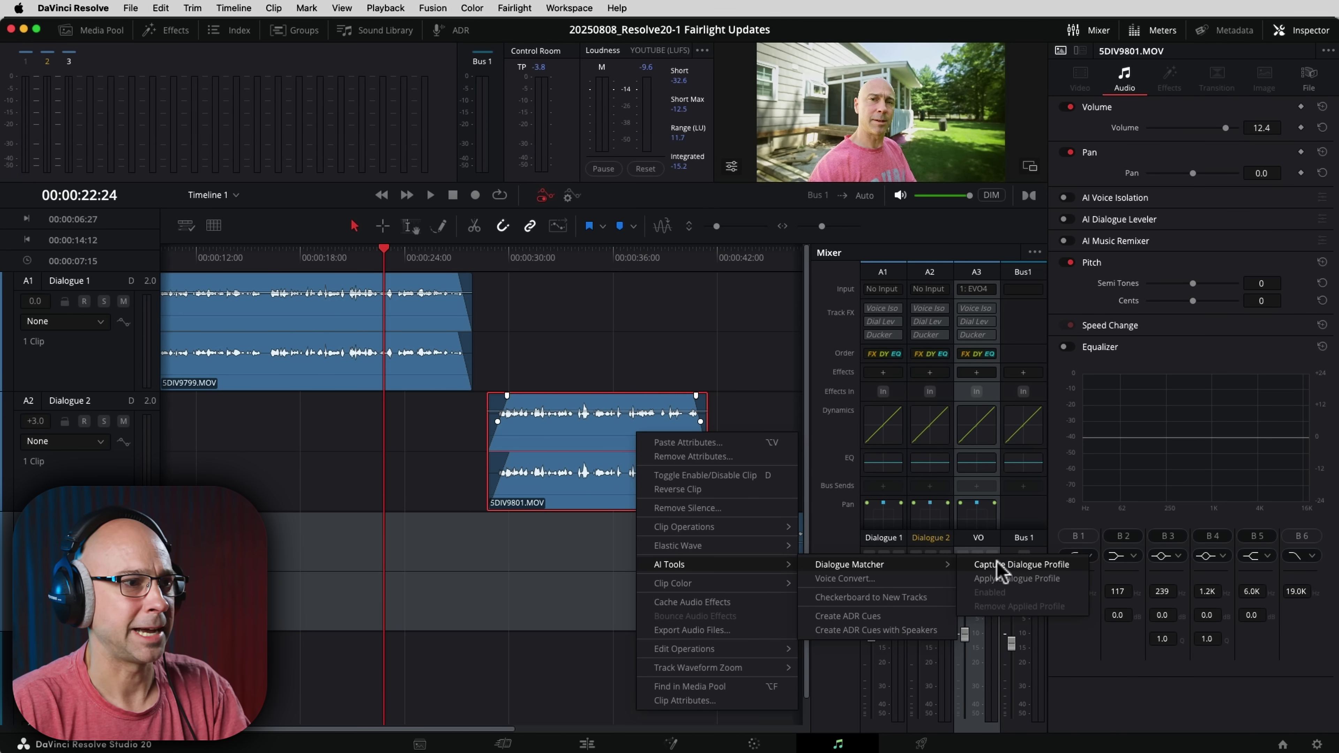
left_click(1008, 564)
- Apply the captured dialogue profile to the 5DIV9799.MOV clip on the Dialogue 1 track
left_click(316, 373)
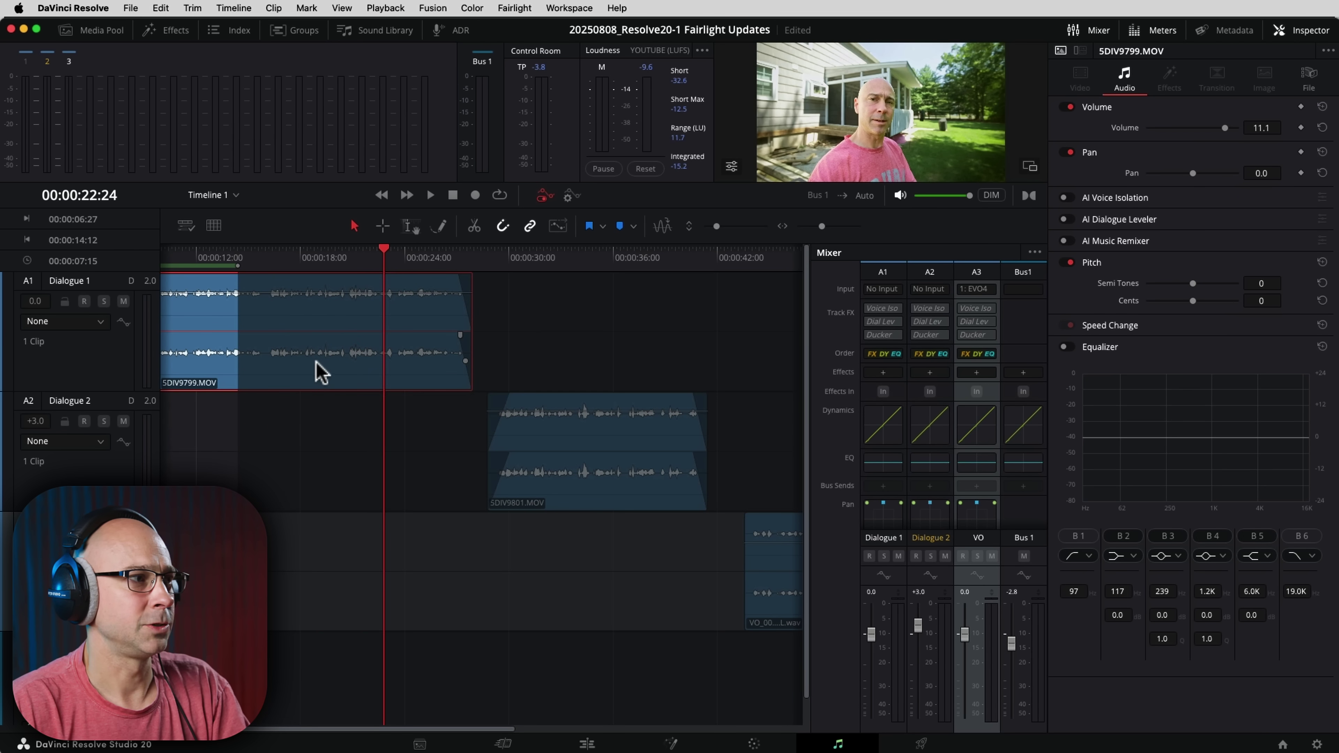
right_click(315, 365)
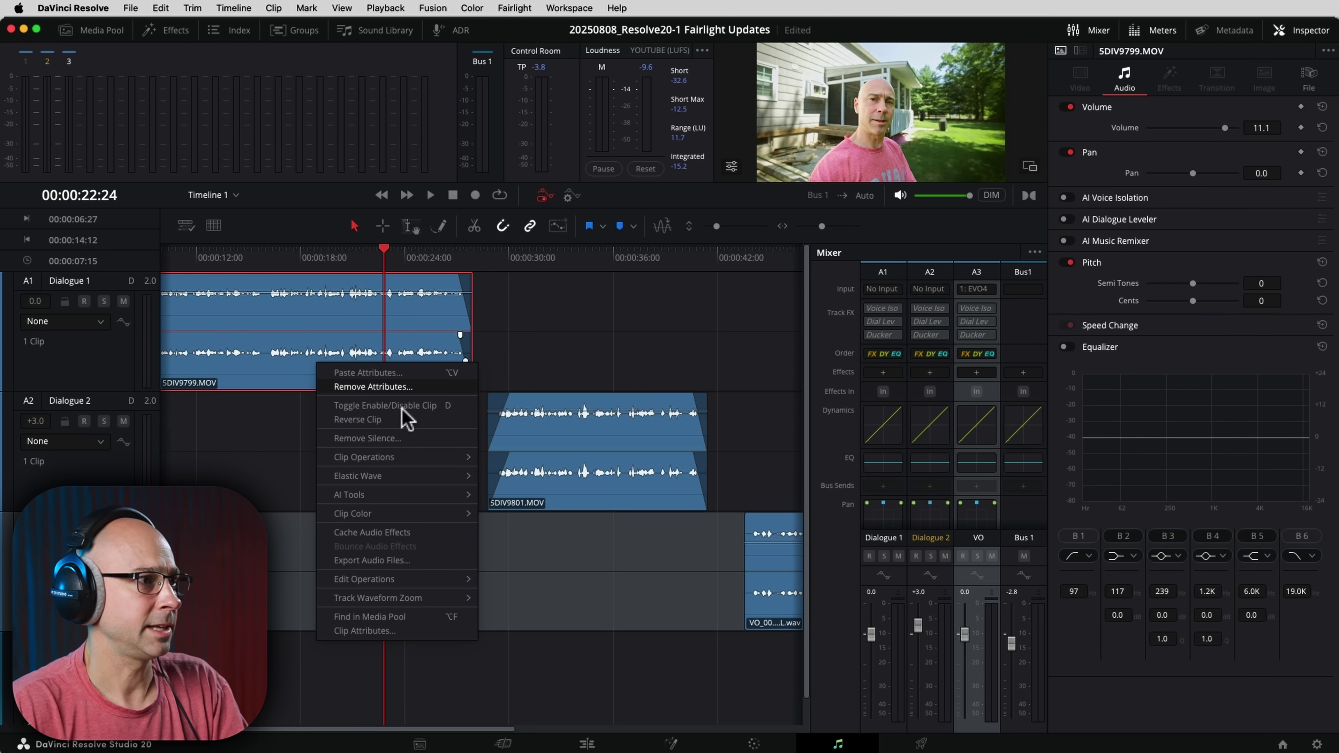
mouse_move(443, 495)
mouse_move(567, 497)
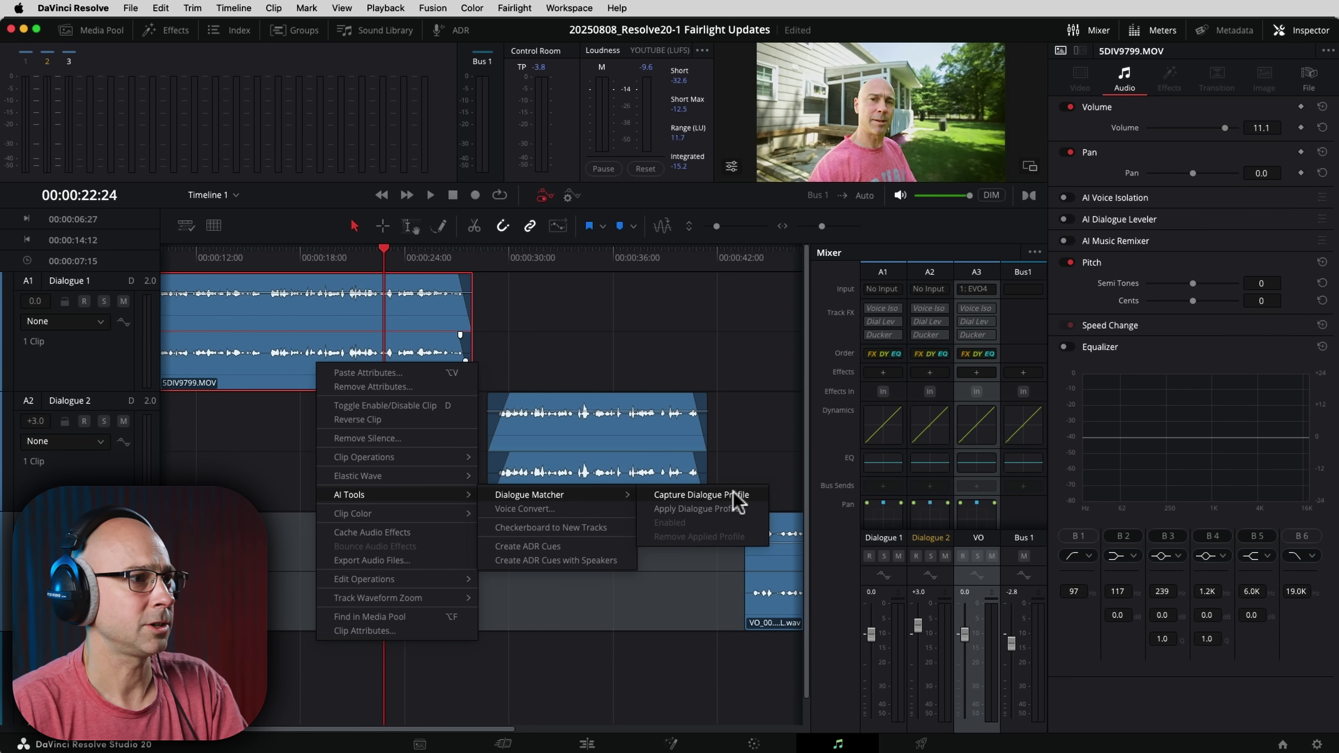
left_click(733, 510)
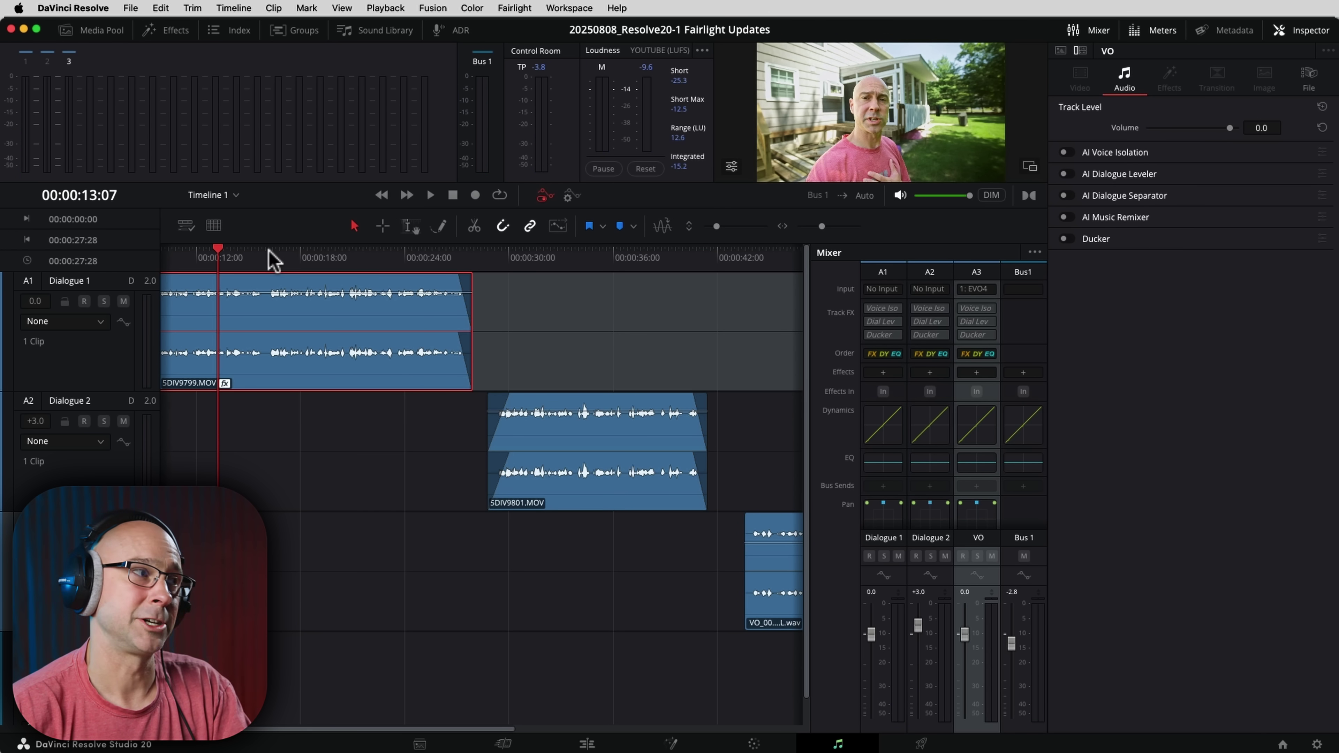
- Play the 5DIV9799.MOV clip while raising the Dialogue 1 track's level to +3.5, and stop playback
key("space")
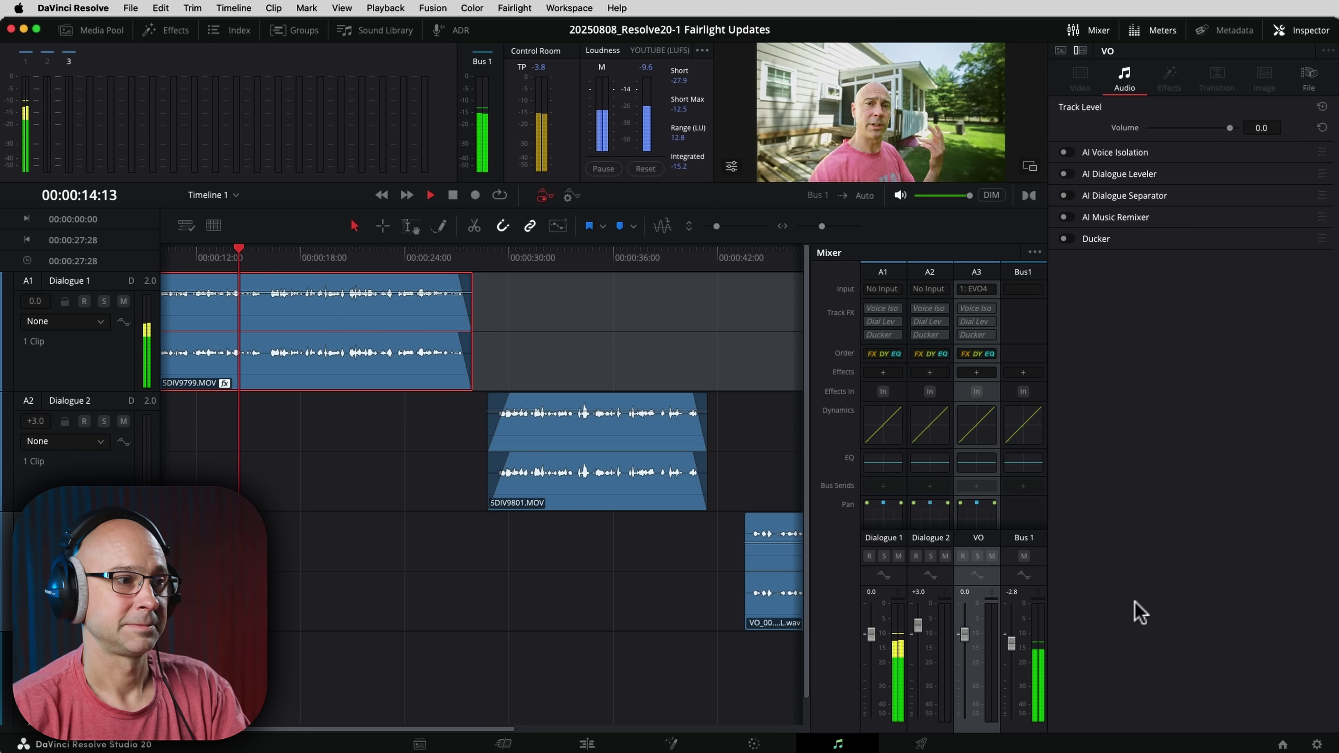
left_click_drag(872, 634, 871, 624)
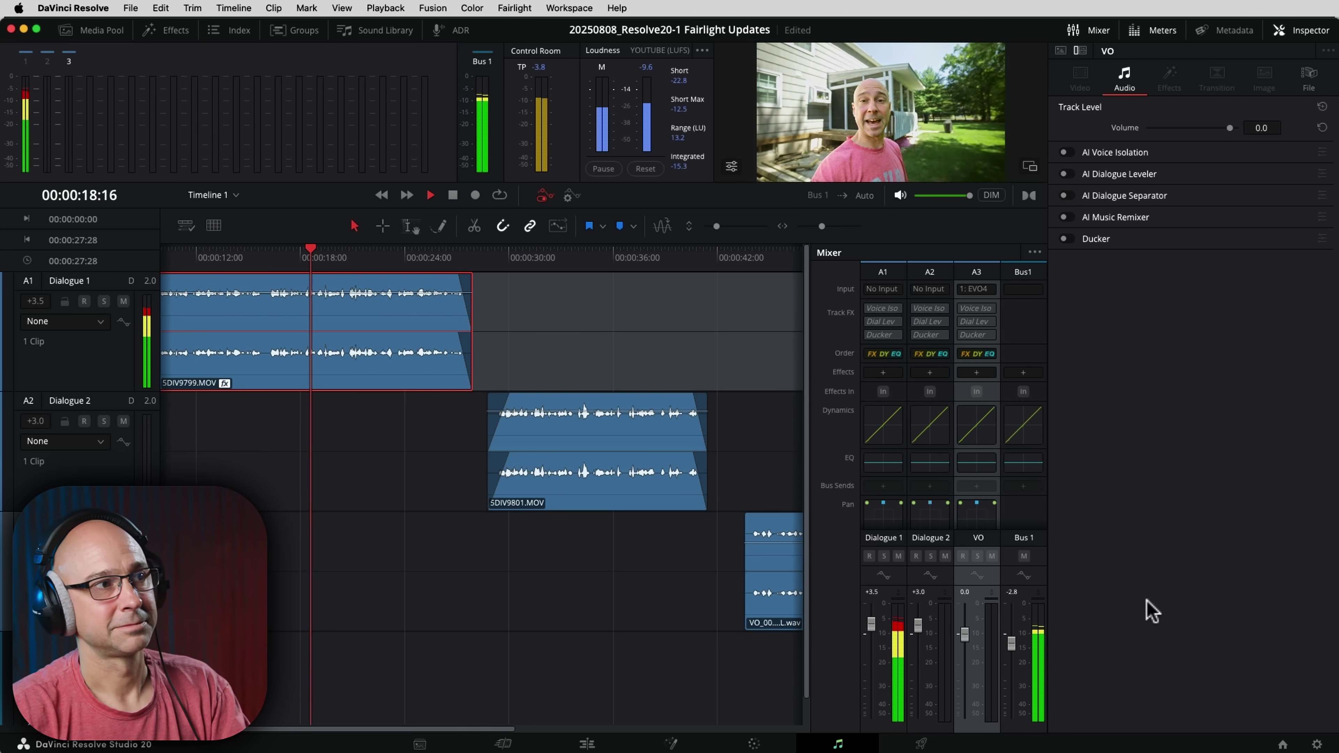
key("space")
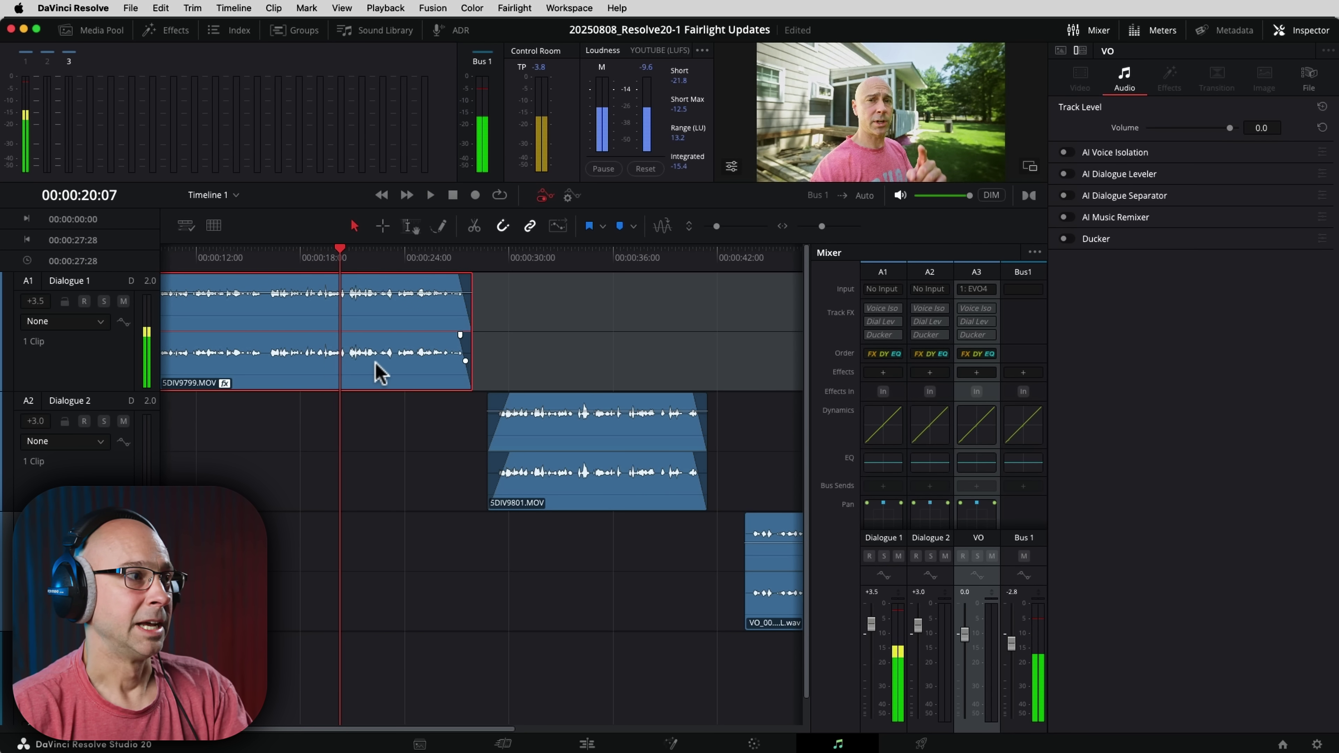
- Show the 5DIV9799.MOV clip's effects in the Inspector and reset the Dialogue Matcher's Dry/Wet to 50.0
left_click(378, 367)
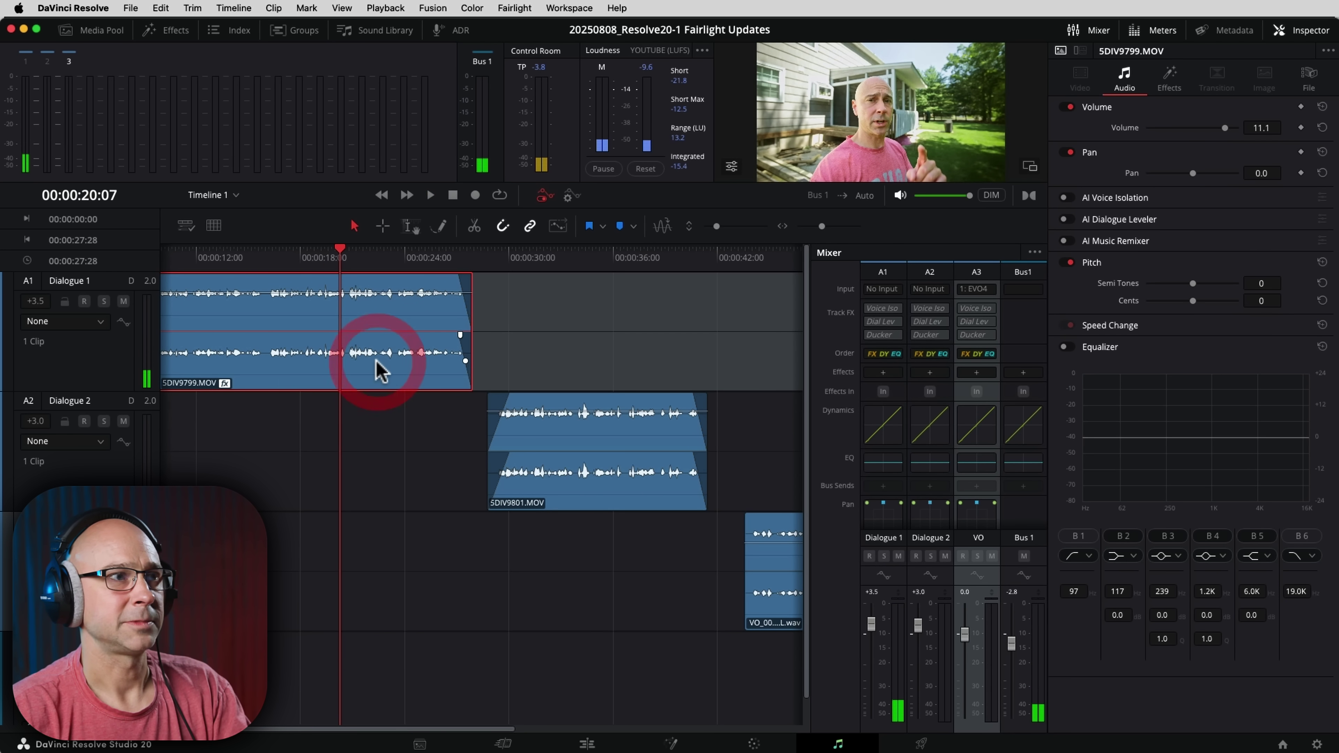
left_click(1171, 79)
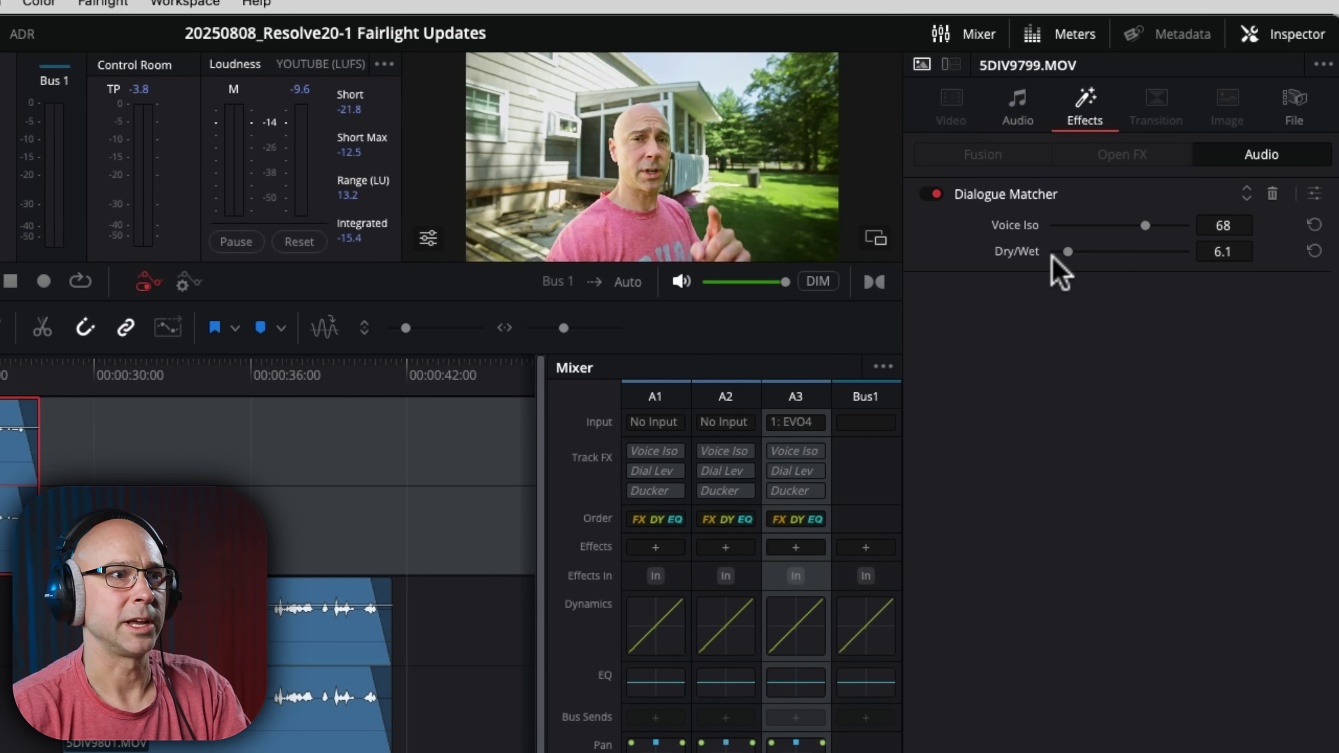
left_click(1314, 252)
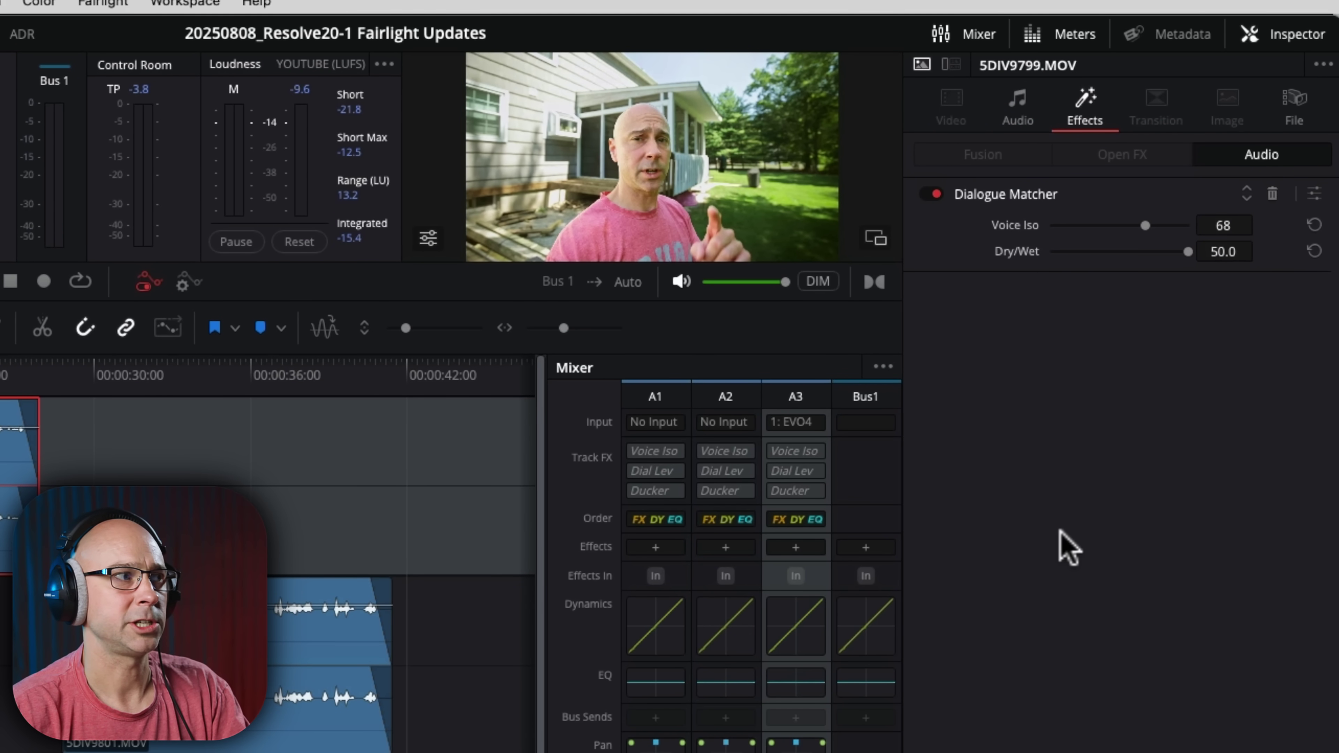
- Play the 5DIV9799.MOV clip while lowering the Dialogue Matcher's Dry/Wet to 17.6, and open the effect's custom control window
key("space")
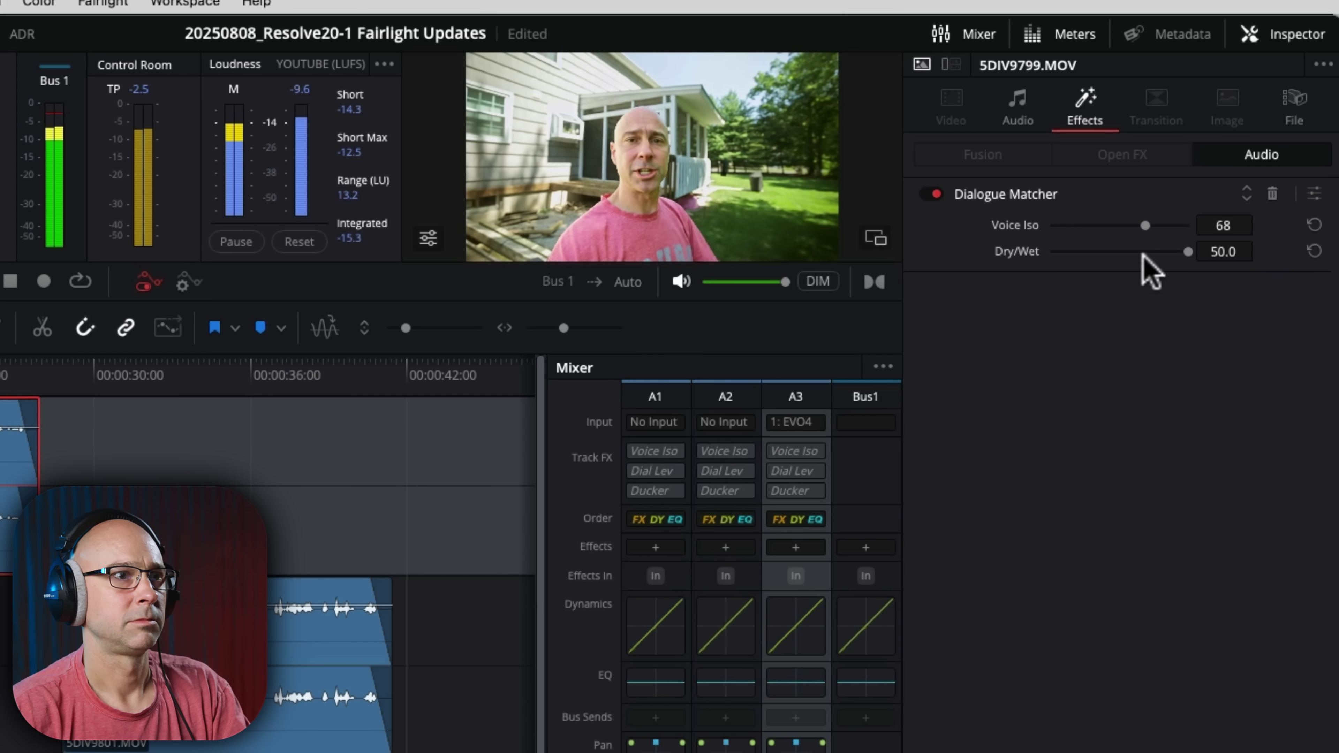
left_click_drag(1187, 253, 1099, 252)
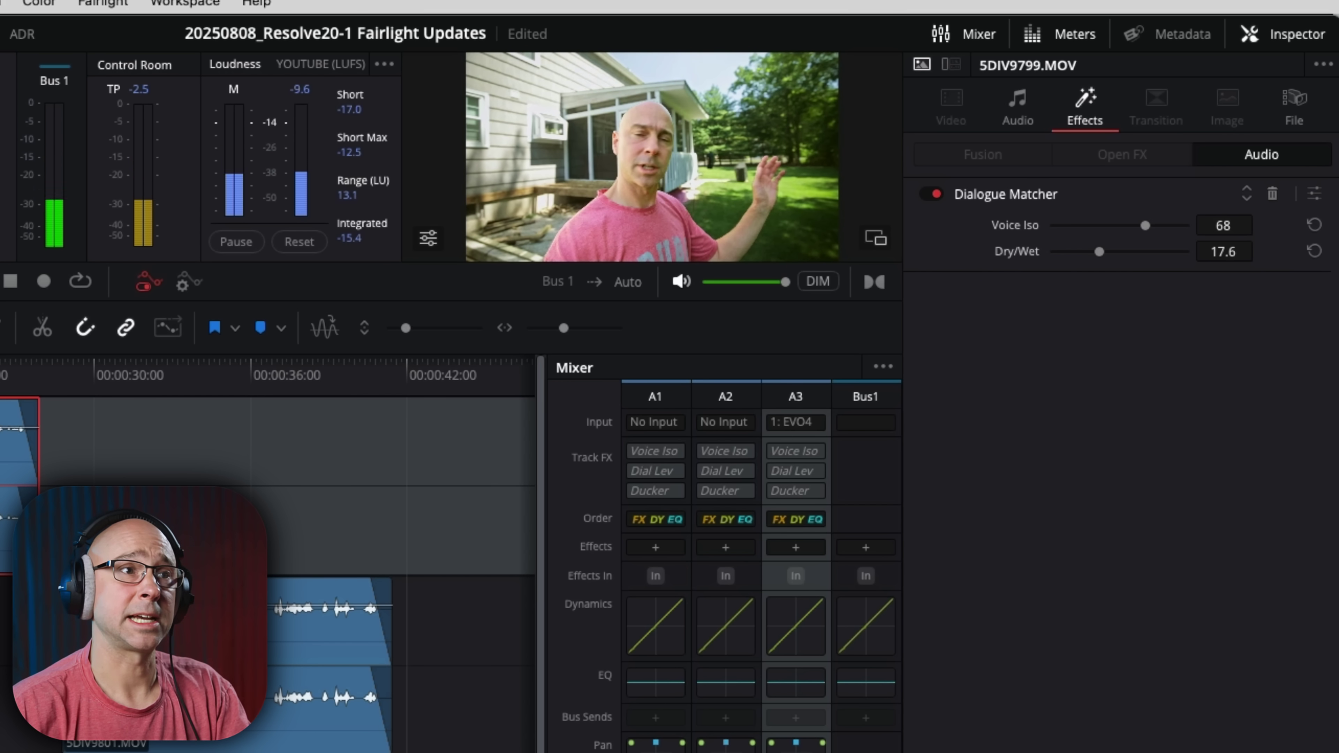
key("space")
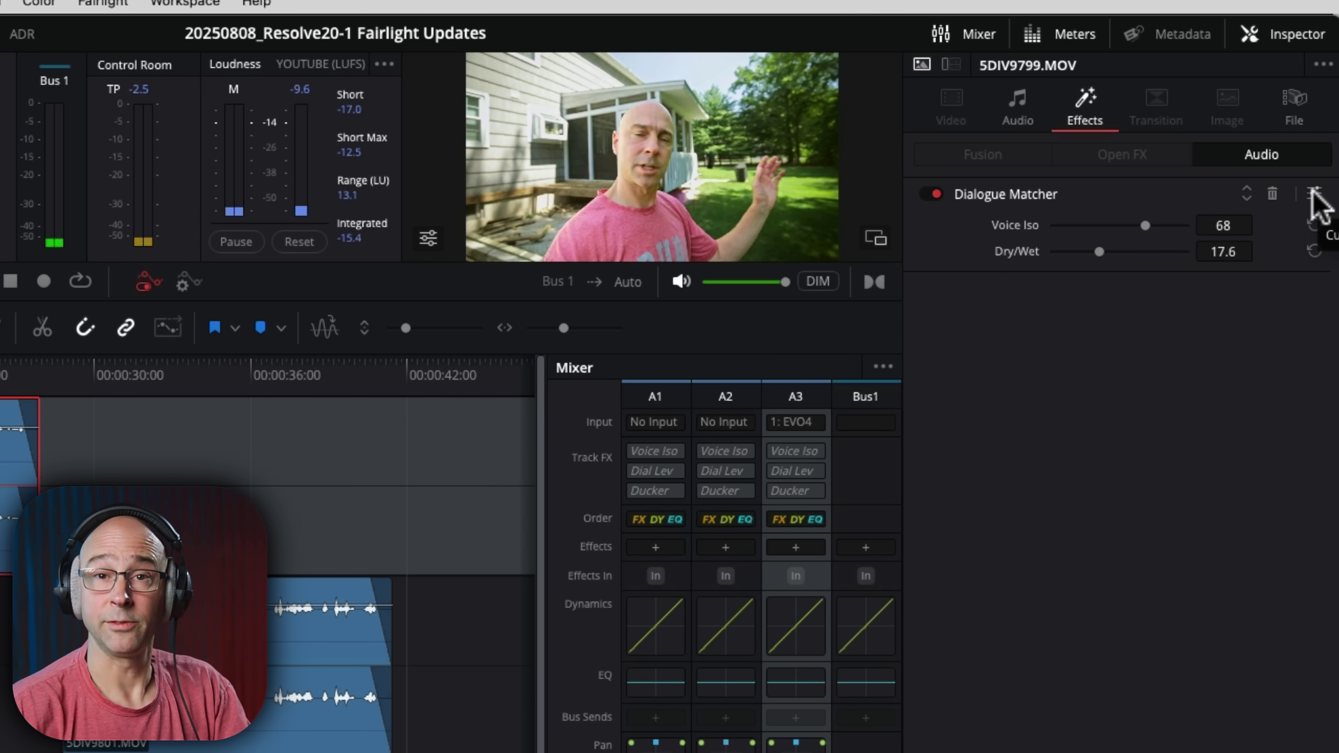
left_click(1314, 193)
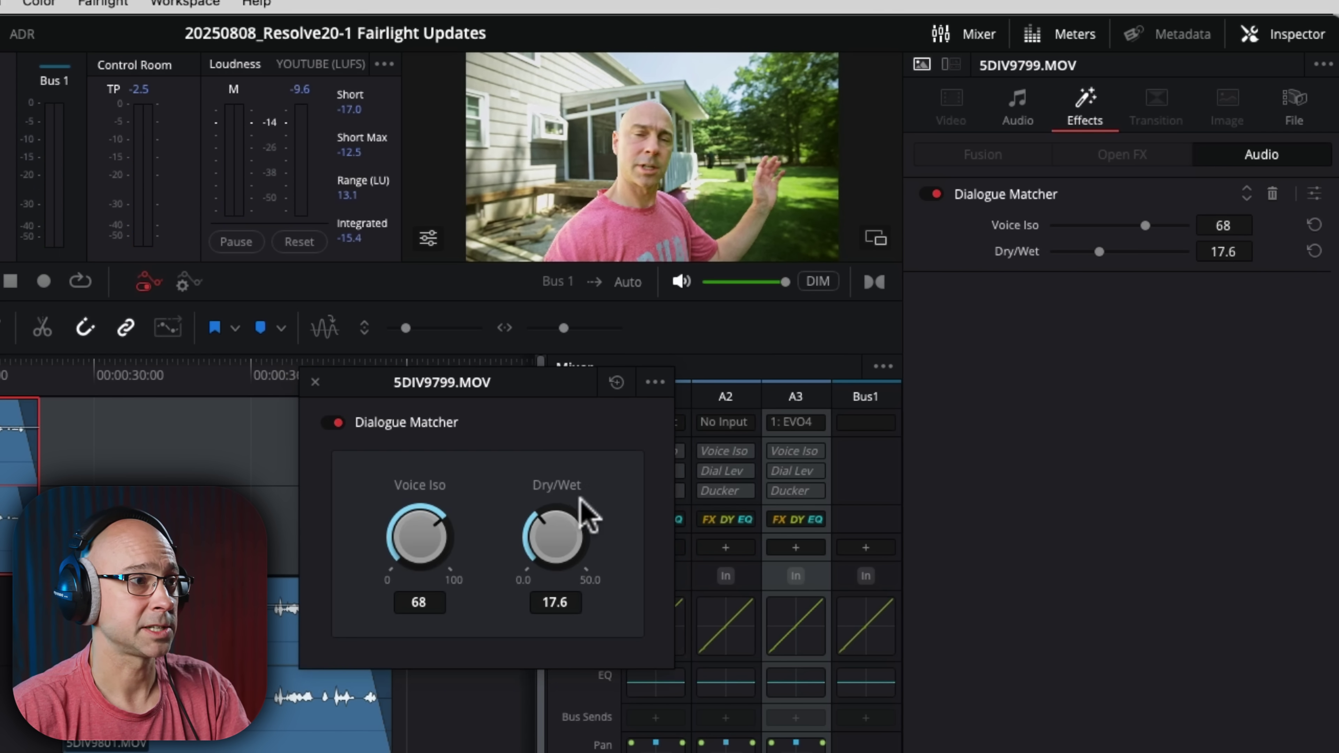